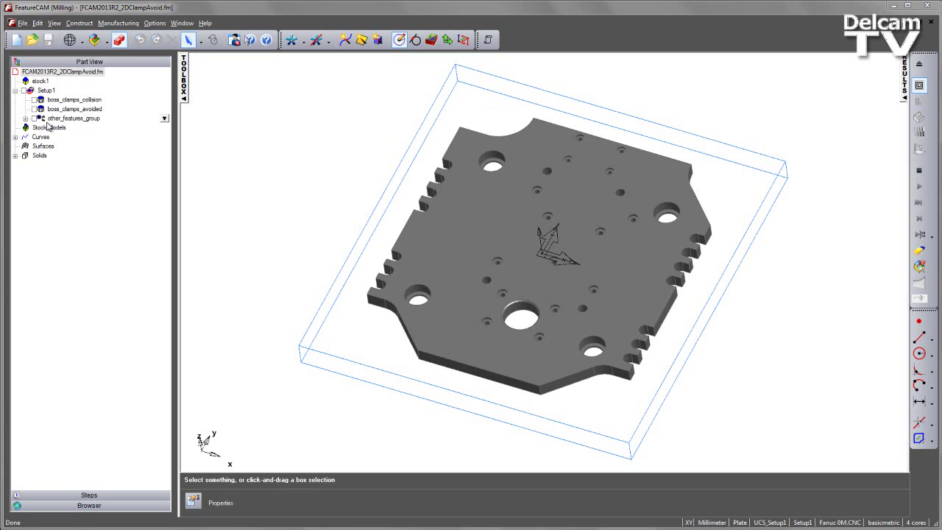
# - Examine the hole patterns and side feature contained in other_features_group
pyautogui.click(25, 117)
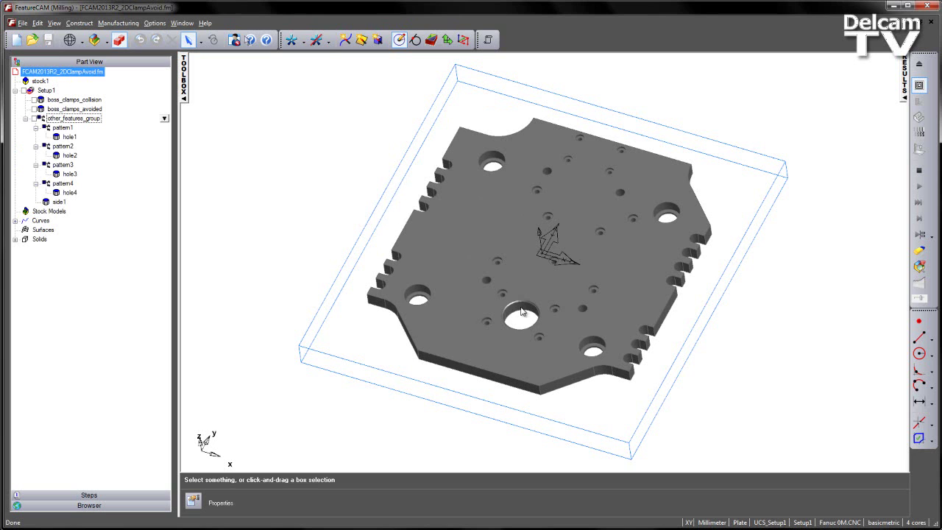
pyautogui.click(25, 119)
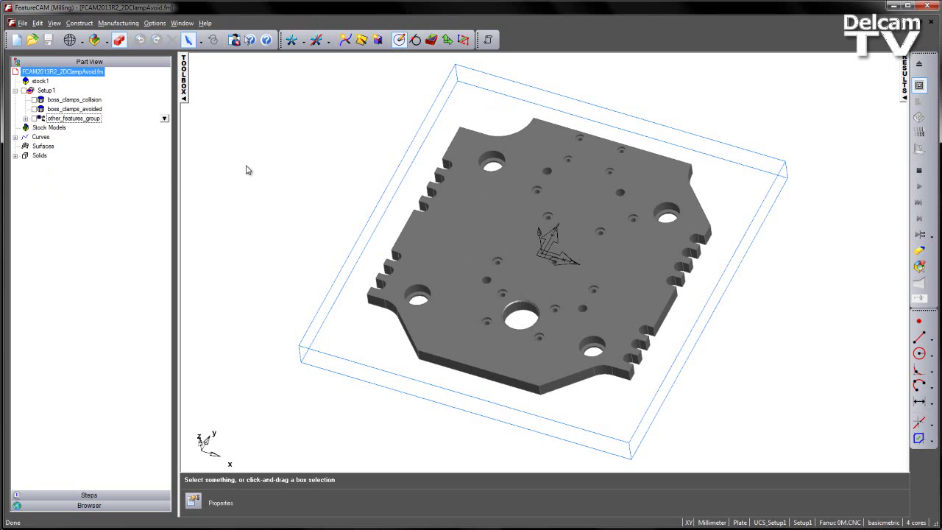
# - Select the plate's top face and start a new Boss feature extracted with feature recognition
pyautogui.click(485, 239)
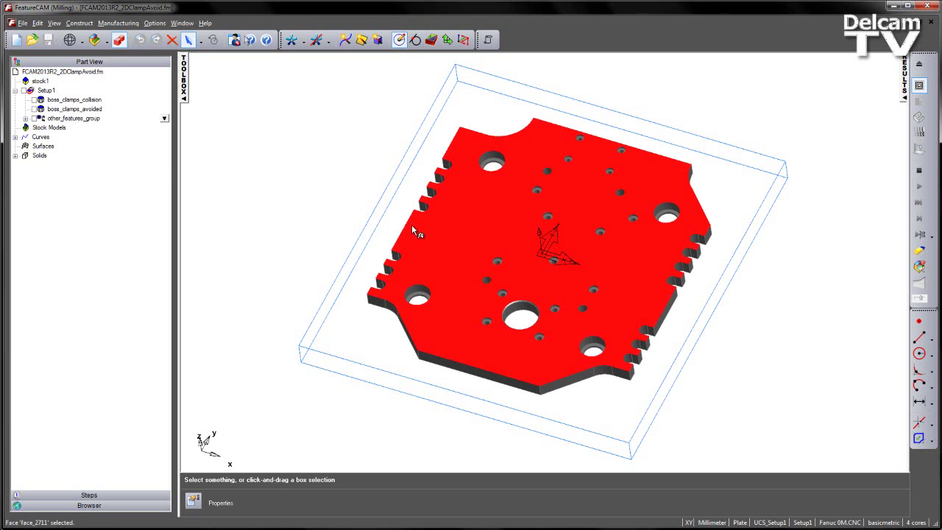
pyautogui.click(432, 40)
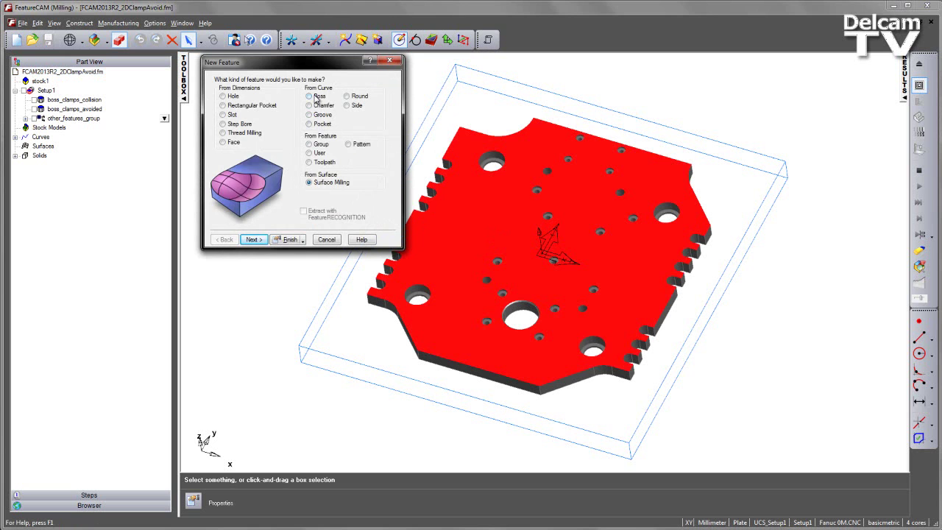
pyautogui.click(316, 98)
pyautogui.click(321, 216)
pyautogui.click(254, 240)
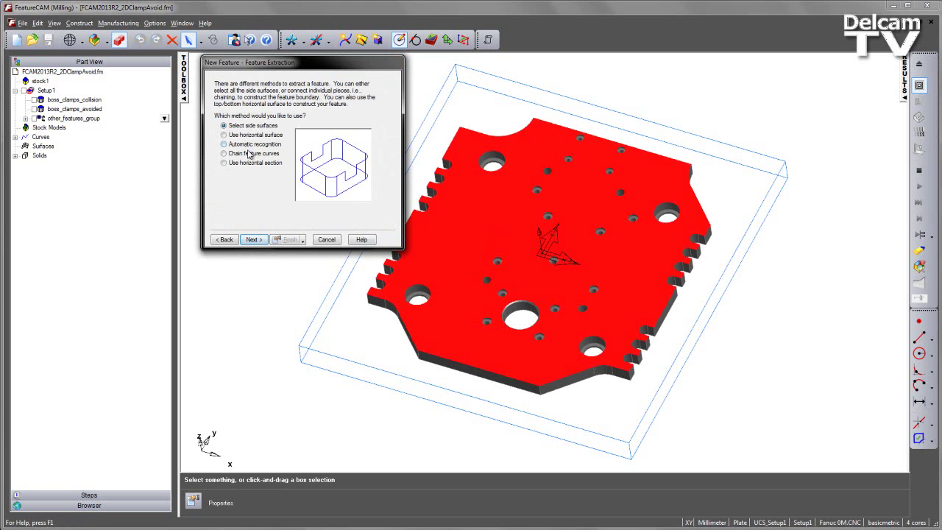
# - Extract the boss with the Use horizontal surface method, using the selected top face of the plate
pyautogui.click(250, 135)
pyautogui.click(255, 240)
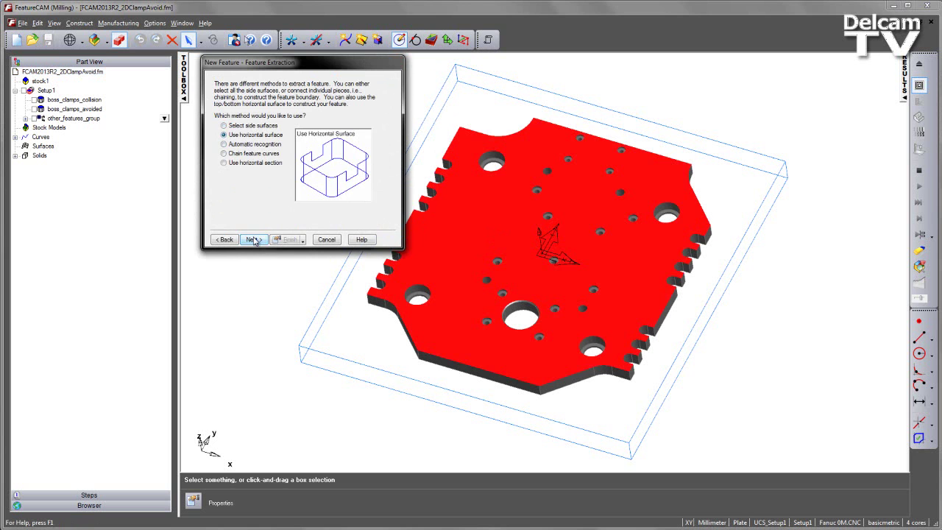
pyautogui.moveTo(312, 63); pyautogui.dragTo(241, 62)
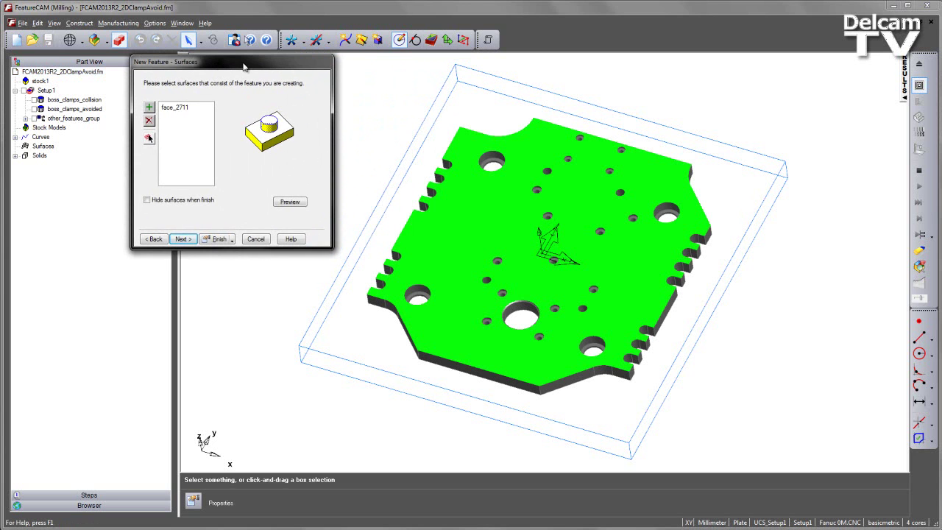
pyautogui.click(183, 239)
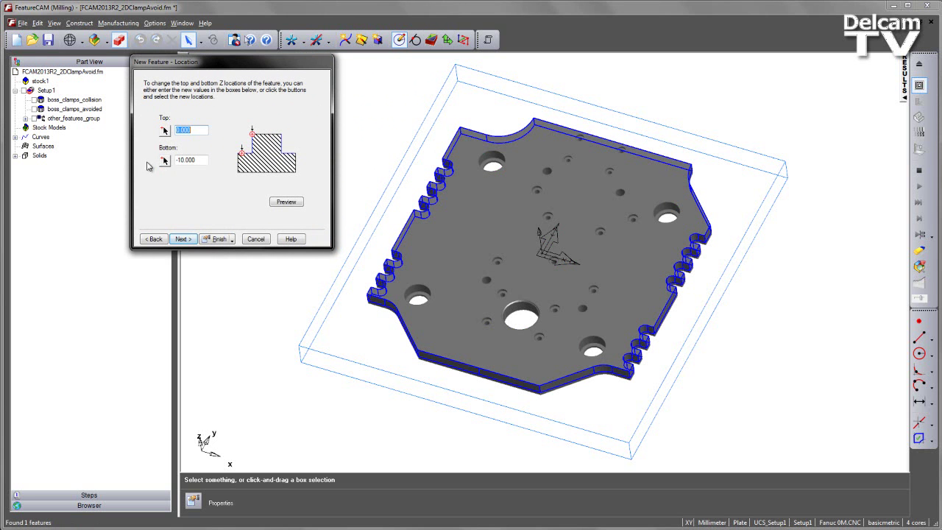
# - Pick the plate's lower edge as the boss bottom location, override it with -15, and preview the boundary
pyautogui.moveTo(569, 298); pyautogui.dragTo(525, 241, button='middle')
pyautogui.scroll(5, 526, 240)
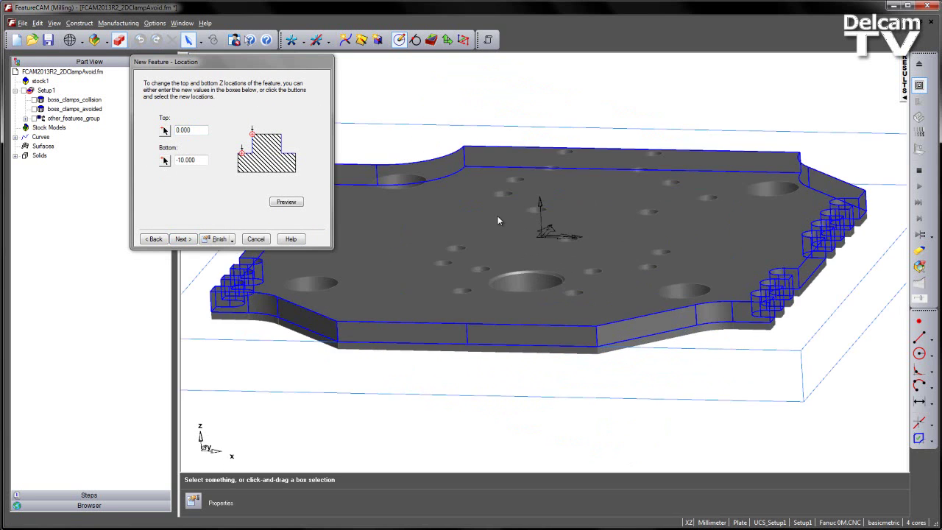
pyautogui.click(167, 162)
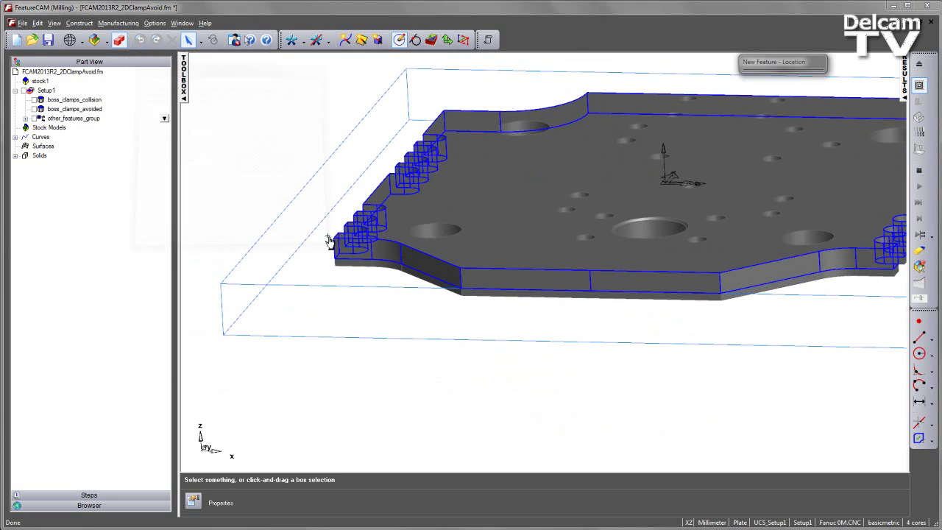
pyautogui.click(365, 271)
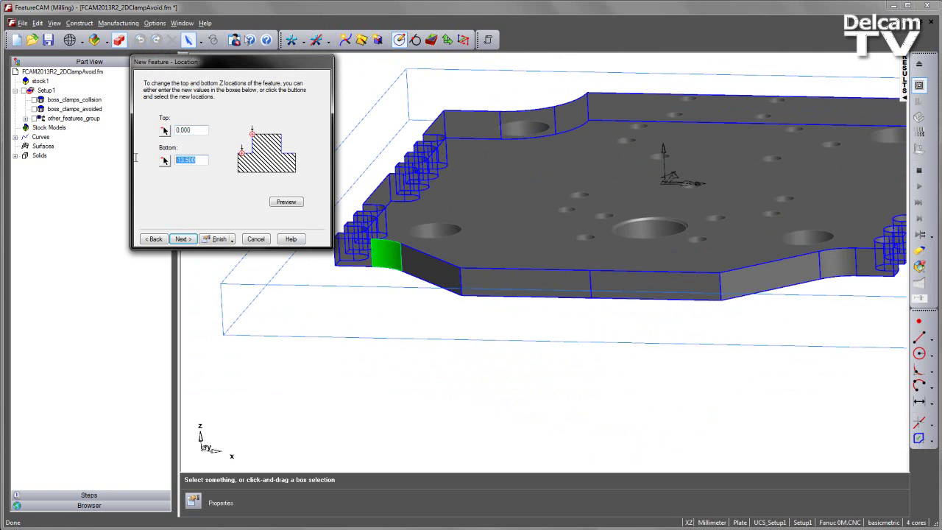
pyautogui.write('-15')
pyautogui.click(286, 203)
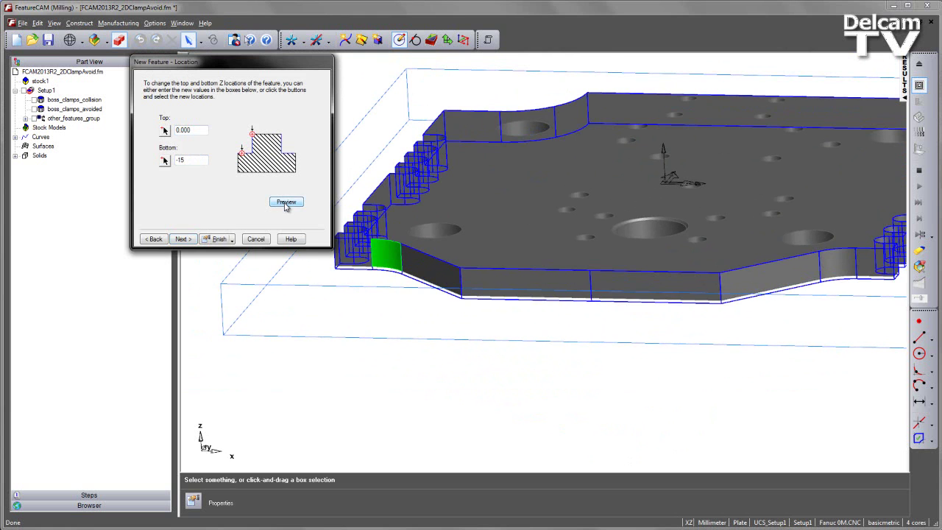
pyautogui.moveTo(687, 177); pyautogui.dragTo(652, 237, button='middle')
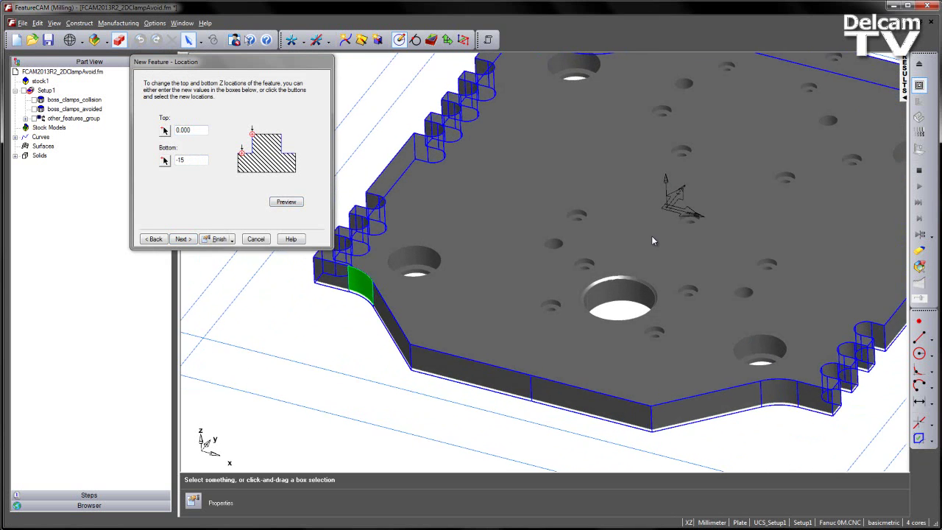
pyautogui.scroll(-5, 652, 236)
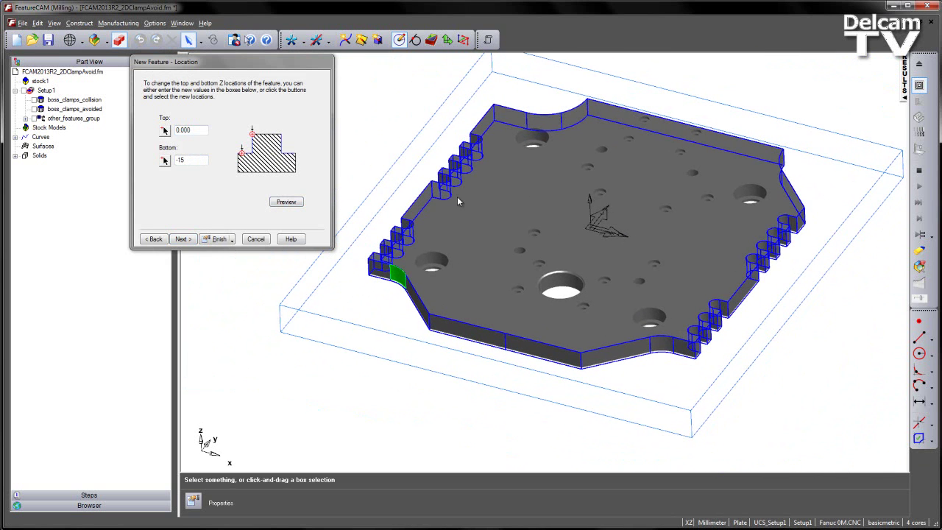
# - Accept the boss dimensions and finish the feature with its default properties
pyautogui.click(183, 240)
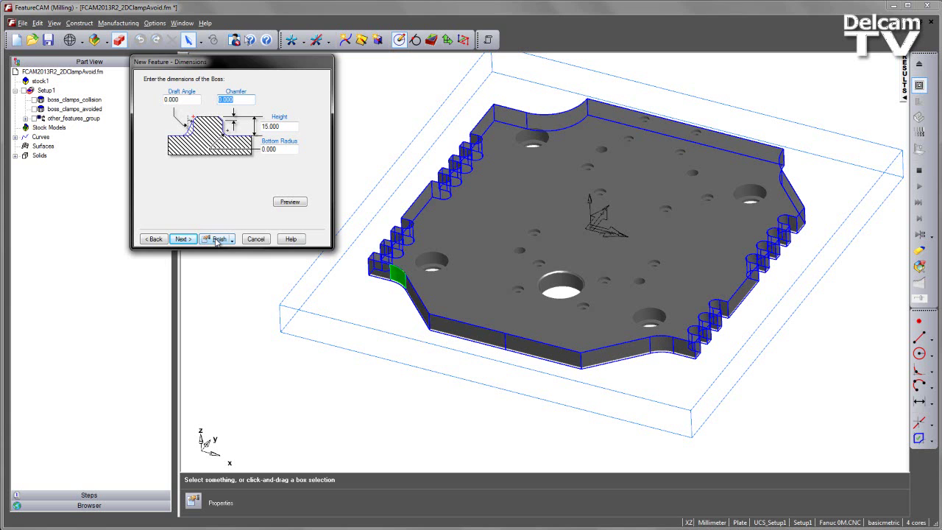
pyautogui.click(218, 240)
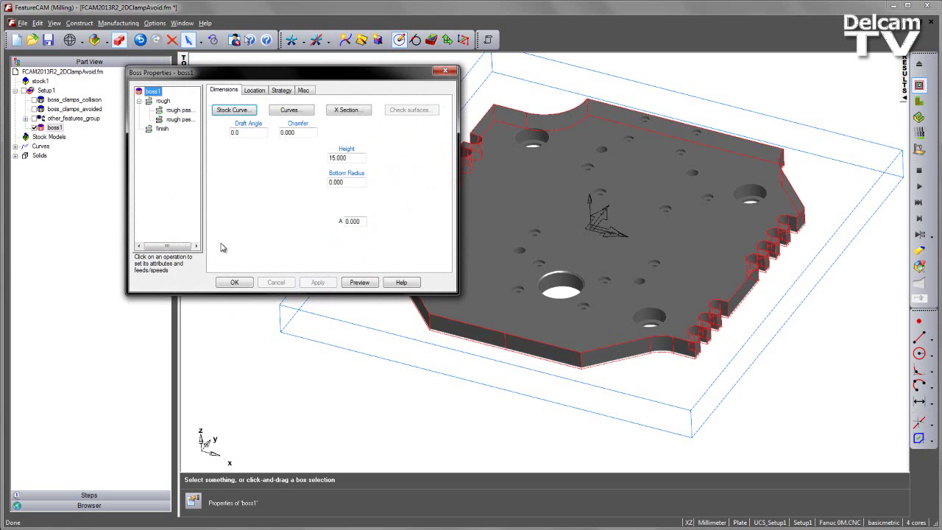
pyautogui.click(236, 282)
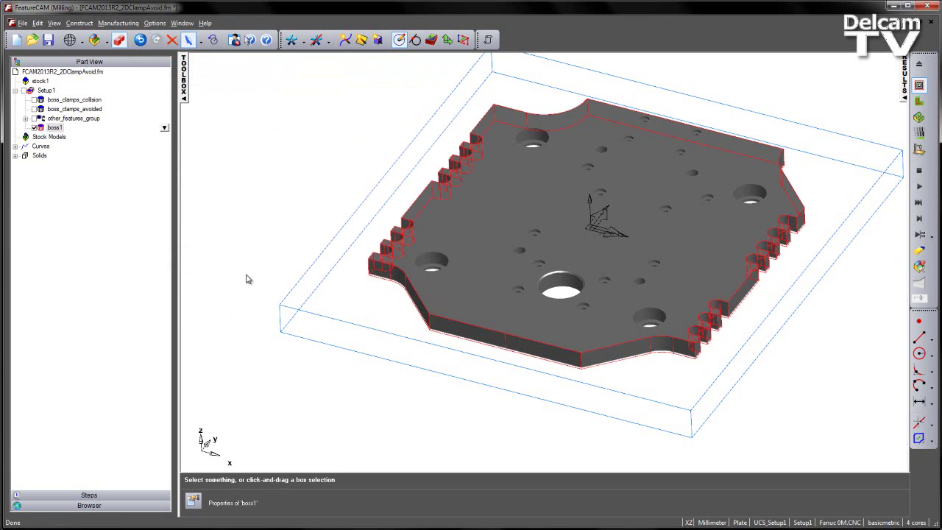
# - Run the centerline simulation of the boss toolpaths and inspect them around the plate
pyautogui.moveTo(586, 265); pyautogui.dragTo(493, 250, button='middle')
pyautogui.scroll(-1, 551, 252)
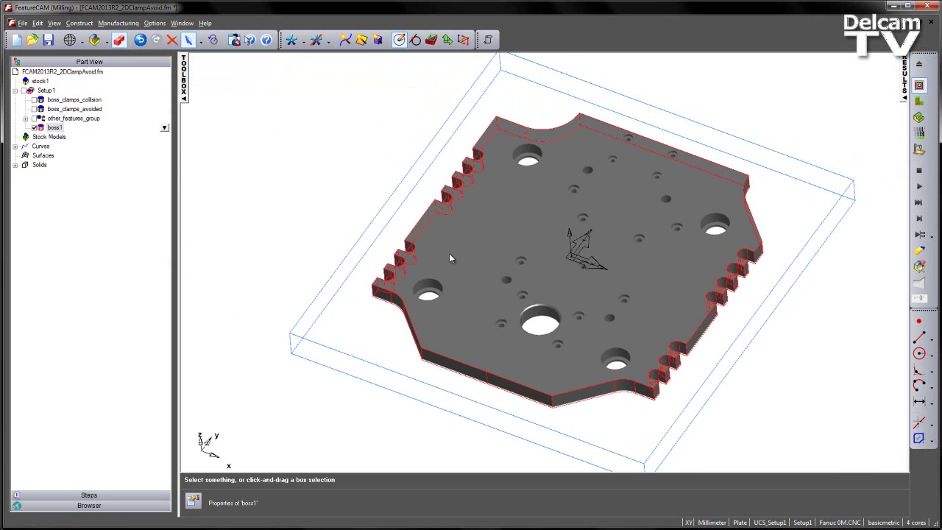
pyautogui.click(919, 187)
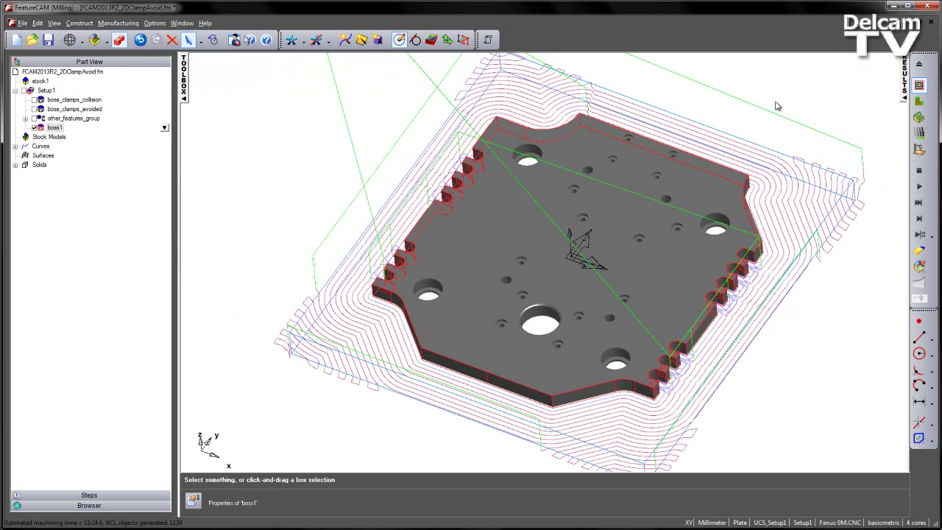
pyautogui.moveTo(773, 100); pyautogui.dragTo(782, 91, button='middle')
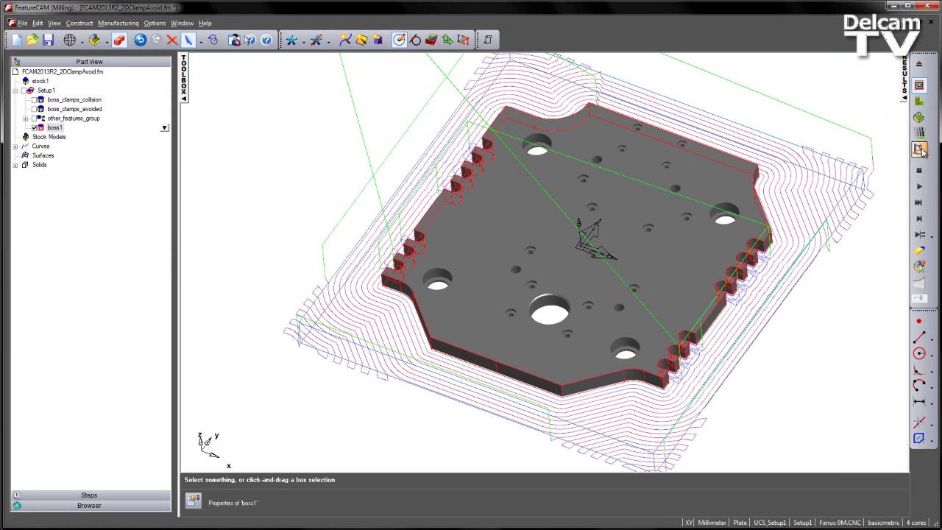
# - Run the 3D simulation of the boss, inspect the machined stock, and stop the simulation
pyautogui.click(919, 118)
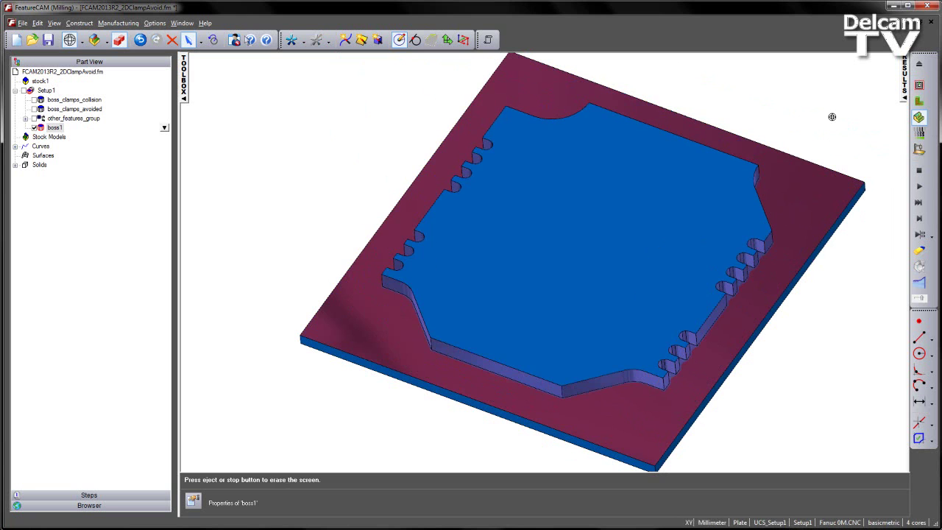
pyautogui.moveTo(396, 241); pyautogui.dragTo(555, 263, button='middle')
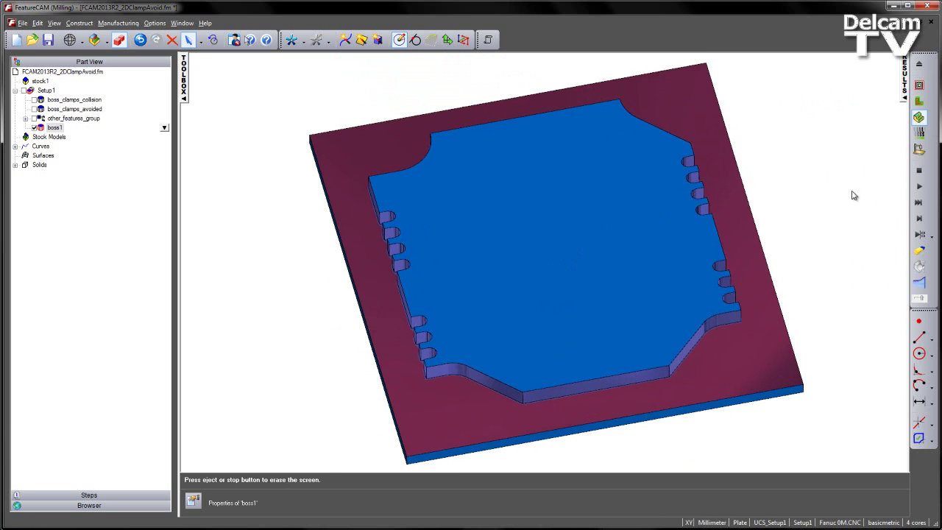
pyautogui.click(919, 171)
pyautogui.moveTo(838, 244); pyautogui.dragTo(775, 219, button='middle')
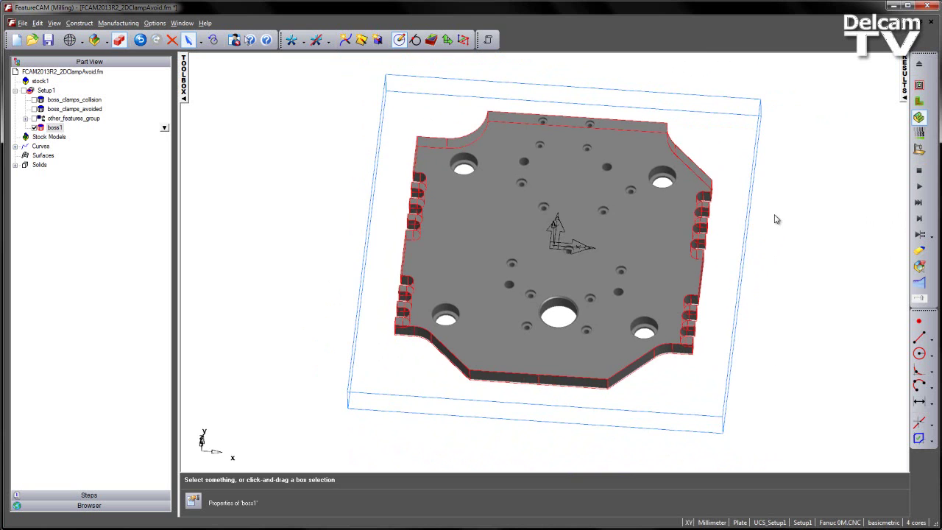
# - List the part's solids and make the Fixture layer visible
pyautogui.click(14, 165)
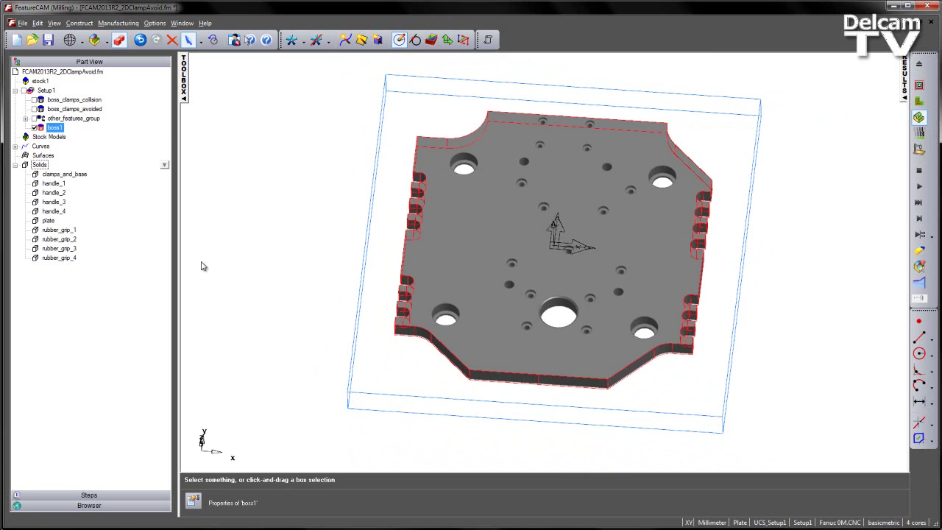
pyautogui.click(741, 523)
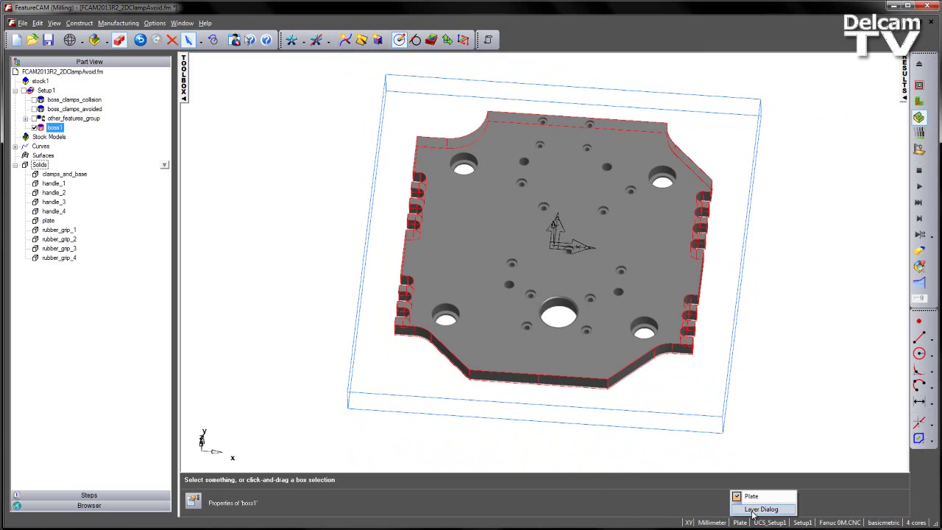
pyautogui.click(760, 509)
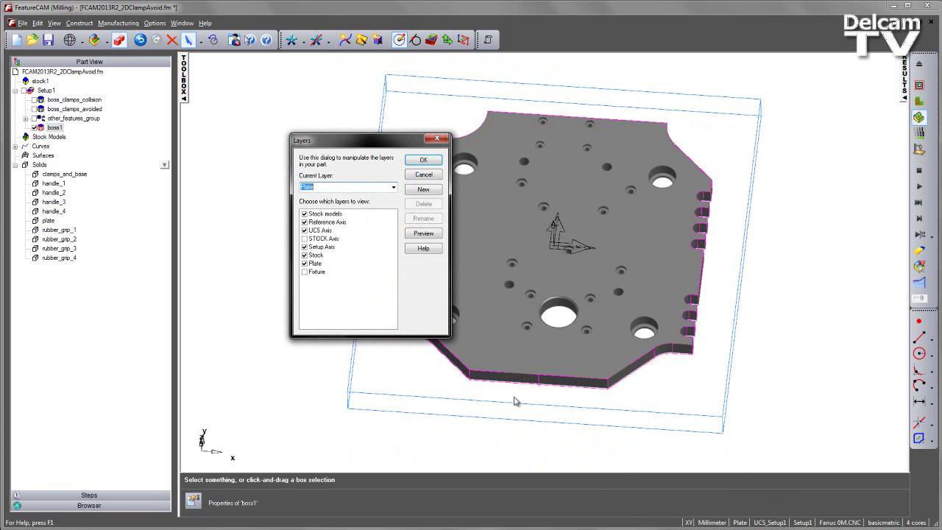
pyautogui.click(303, 272)
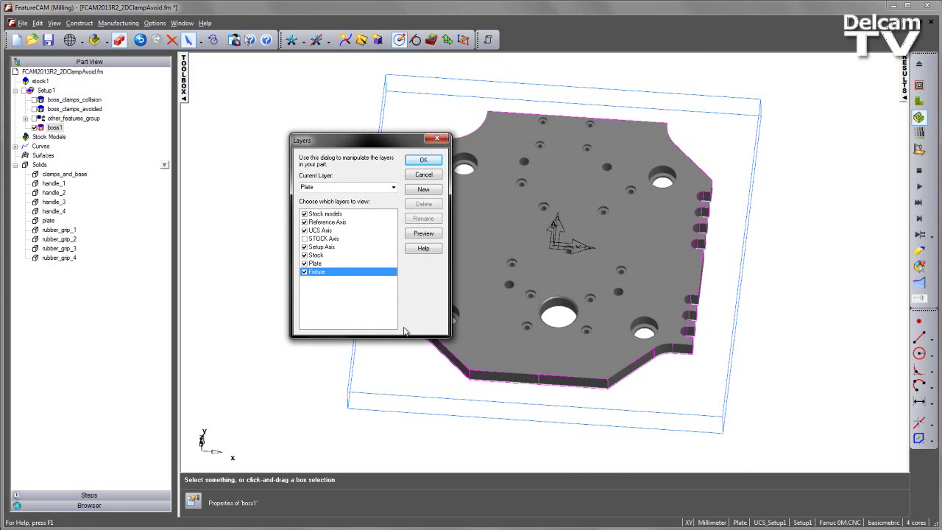
pyautogui.click(420, 161)
pyautogui.moveTo(373, 221); pyautogui.dragTo(428, 201, button='middle')
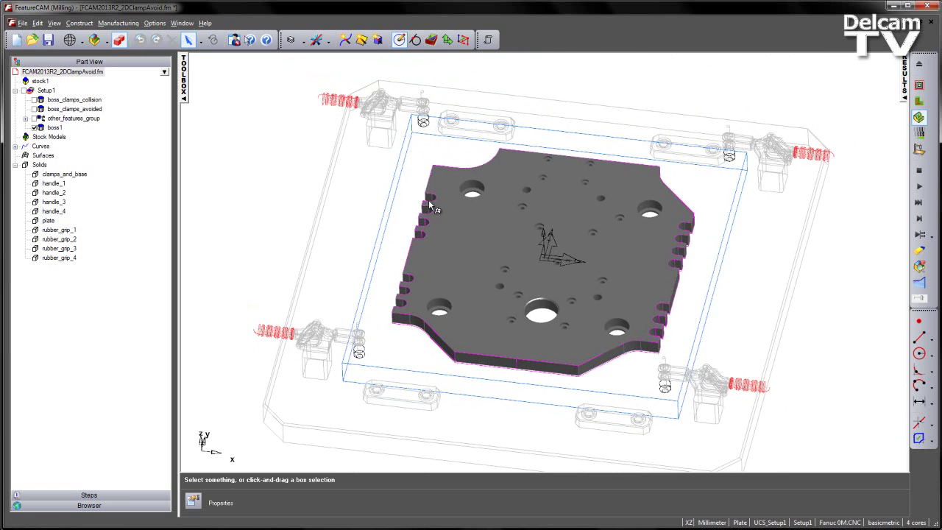
# - Turn shading off and on again to shade the fixture solids along with the plate
pyautogui.click(119, 40)
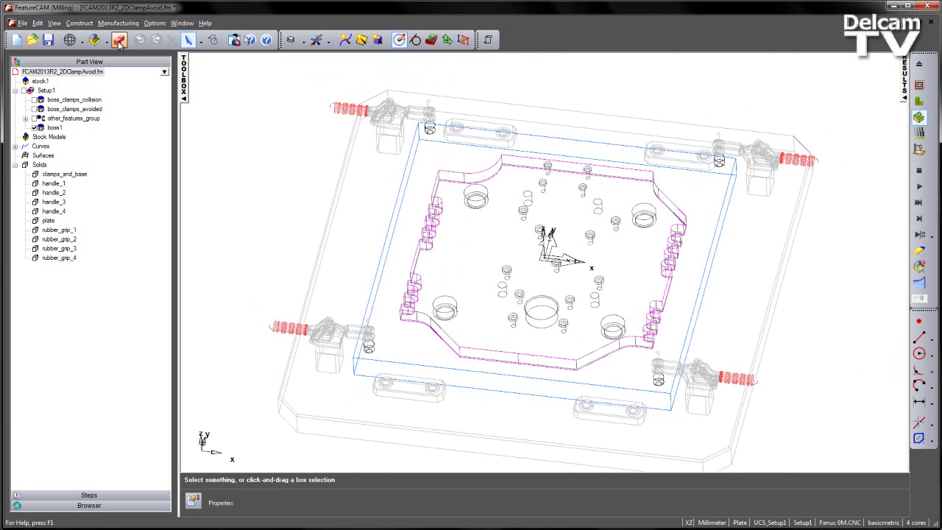
pyautogui.click(119, 41)
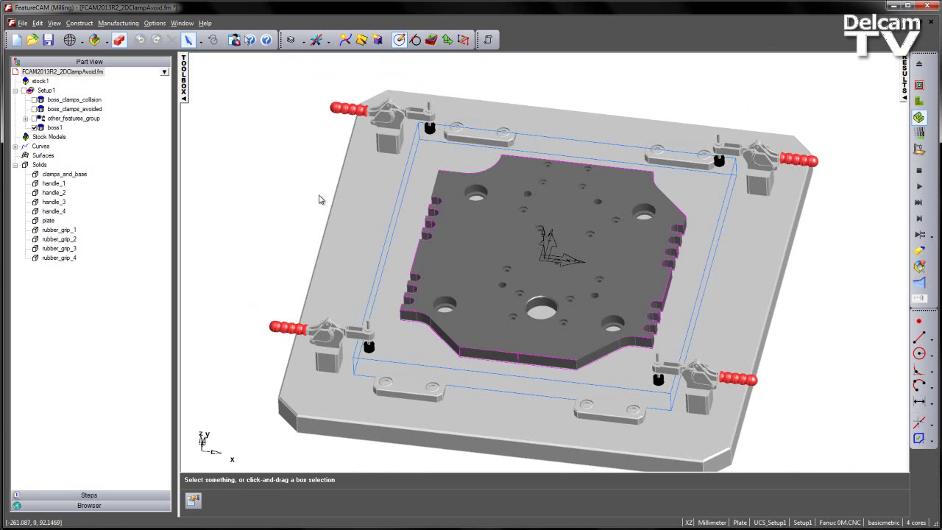
pyautogui.moveTo(309, 189); pyautogui.dragTo(497, 247, button='middle')
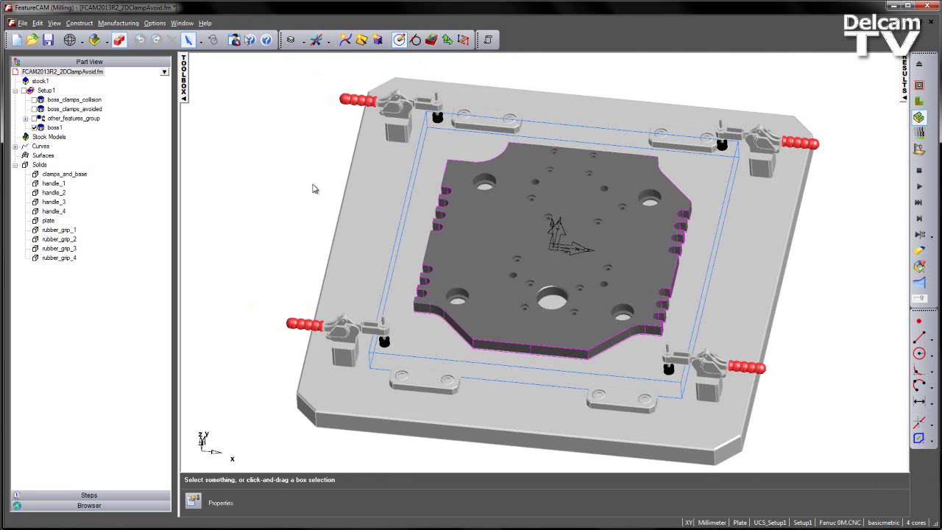
# - Set the solids clamps_and_base and handle_1 to handle_4 to be used as clamps
pyautogui.click(61, 174)
pyautogui.keyDown('shift'); pyautogui.click(59, 211); pyautogui.keyUp('shift')
pyautogui.rightClick(159, 215)
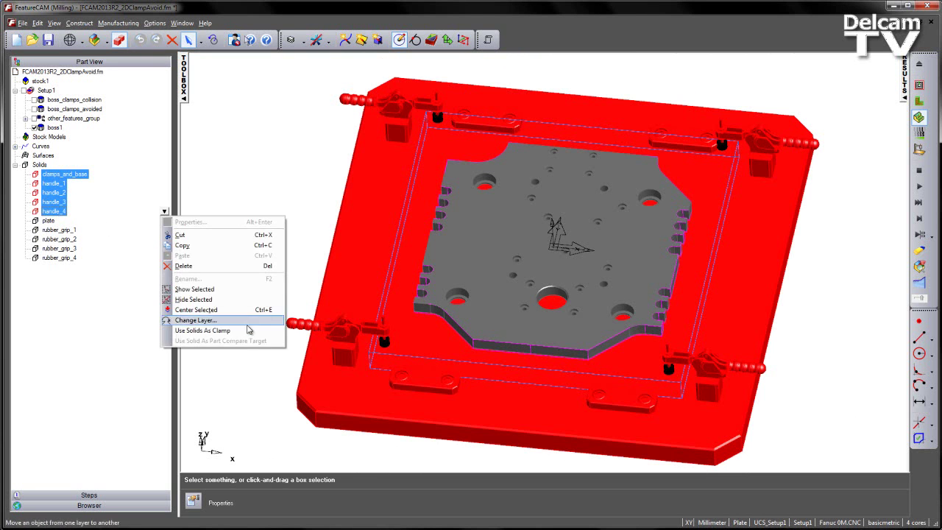
pyautogui.click(246, 331)
# - Set the four rubber grip solids, rubber_grip_1 to rubber_grip_4, to be used as clamps
pyautogui.click(59, 231)
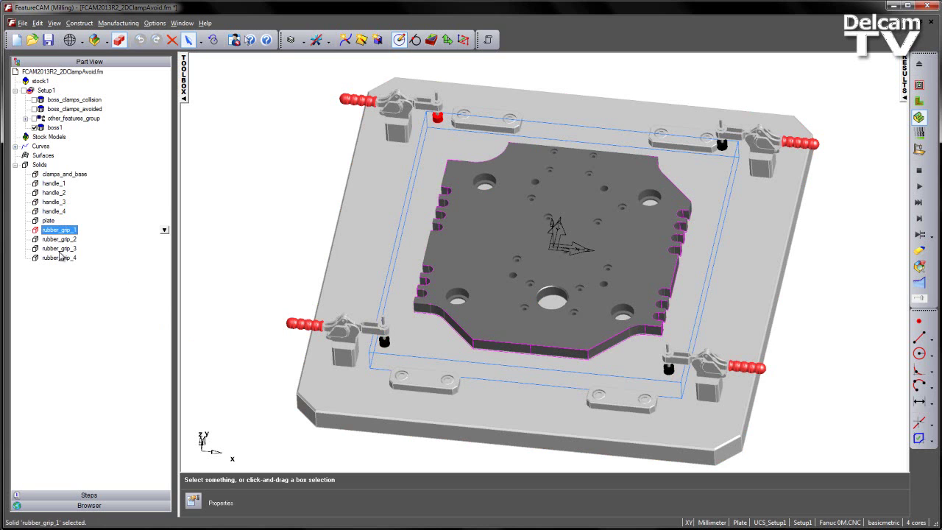
pyautogui.keyDown('shift'); pyautogui.click(60, 258); pyautogui.keyUp('shift')
pyautogui.rightClick(161, 262)
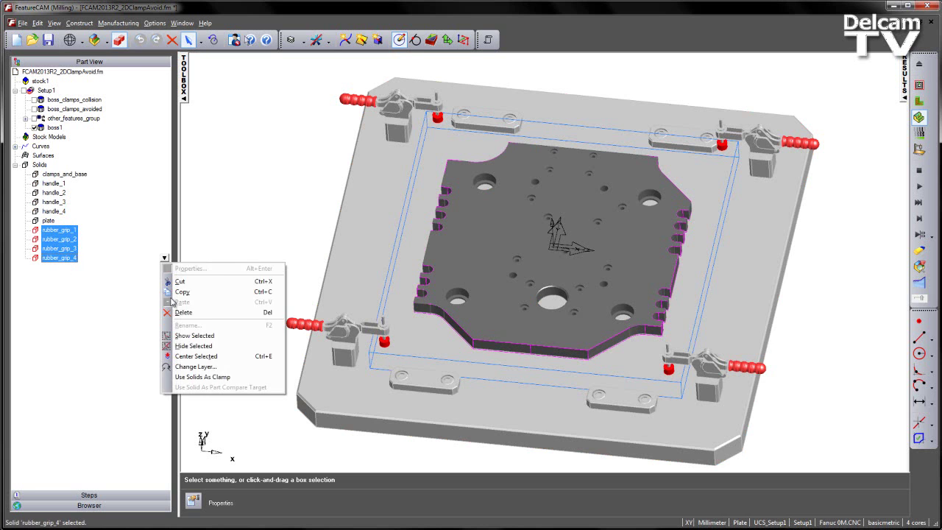
pyautogui.click(213, 379)
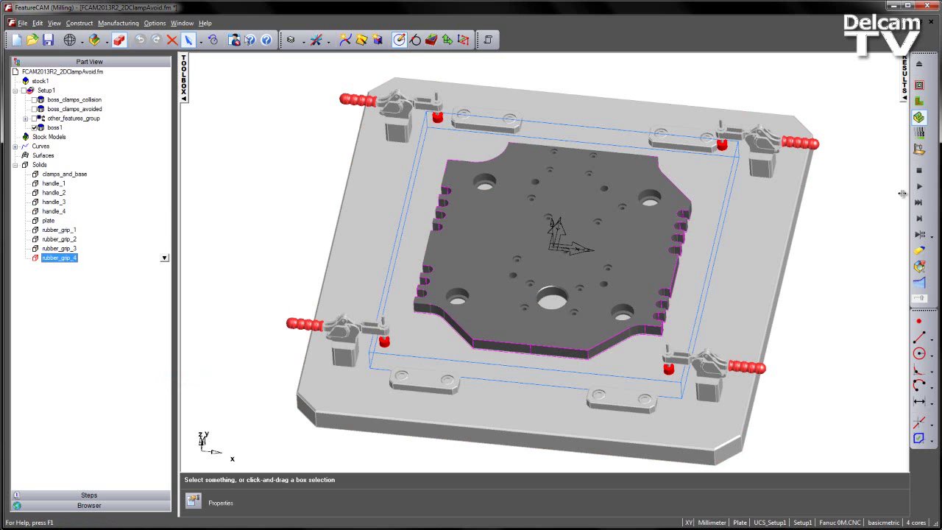
# - Run the 3D simulation of boss1 to the end, examine the cut stock beneath the clamps, and stop the simulation
pyautogui.click(919, 219)
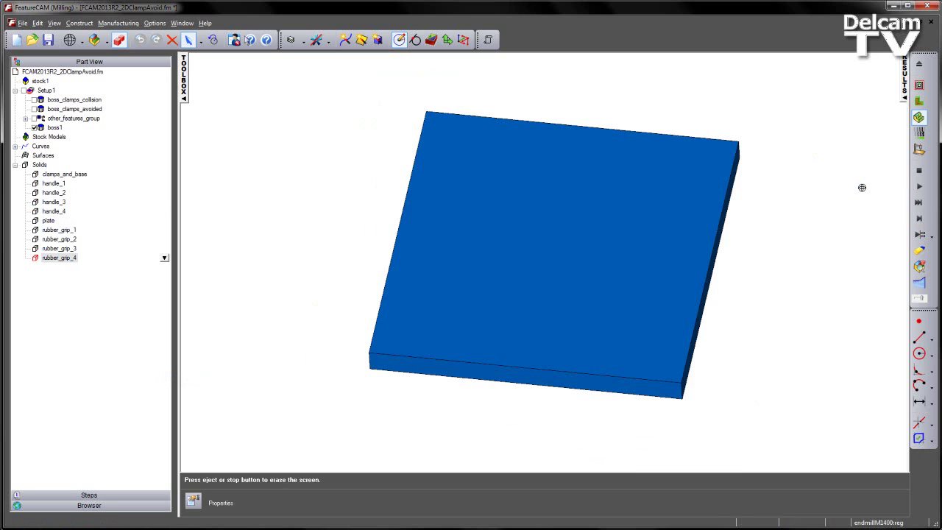
pyautogui.click(919, 187)
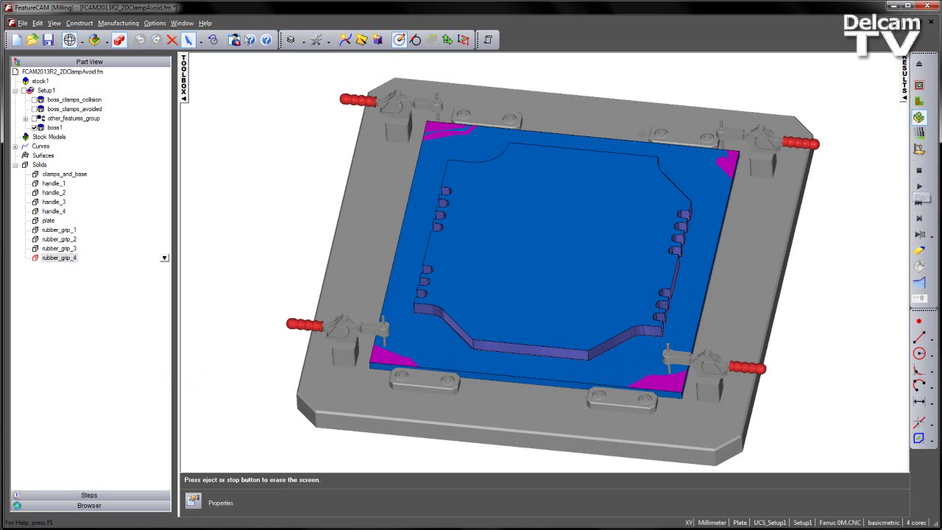
pyautogui.moveTo(636, 197); pyautogui.dragTo(674, 106, button='middle')
pyautogui.scroll(2, 652, 210)
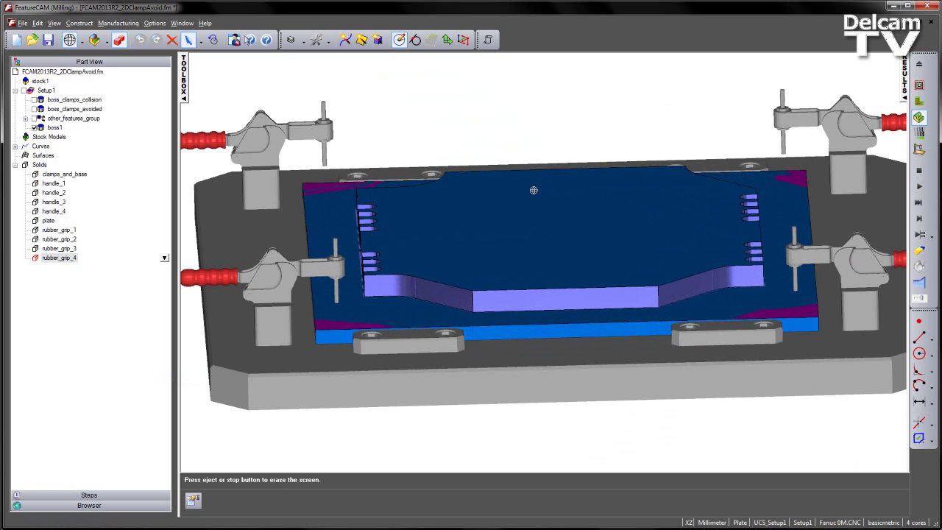
pyautogui.click(919, 170)
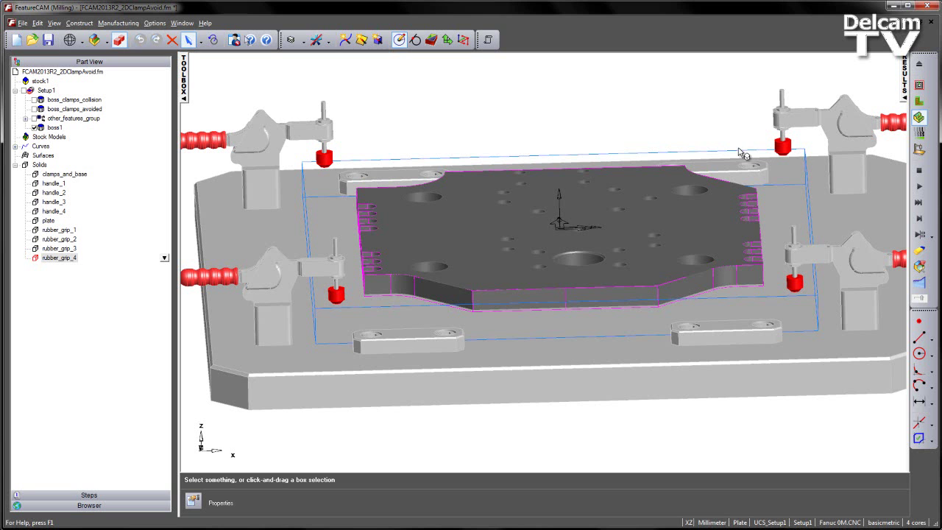
# - Enable Pause on gouge and Show pause on gouge dialog in the 2D/3D shaded simulation options
pyautogui.click(159, 23)
pyautogui.click(168, 58)
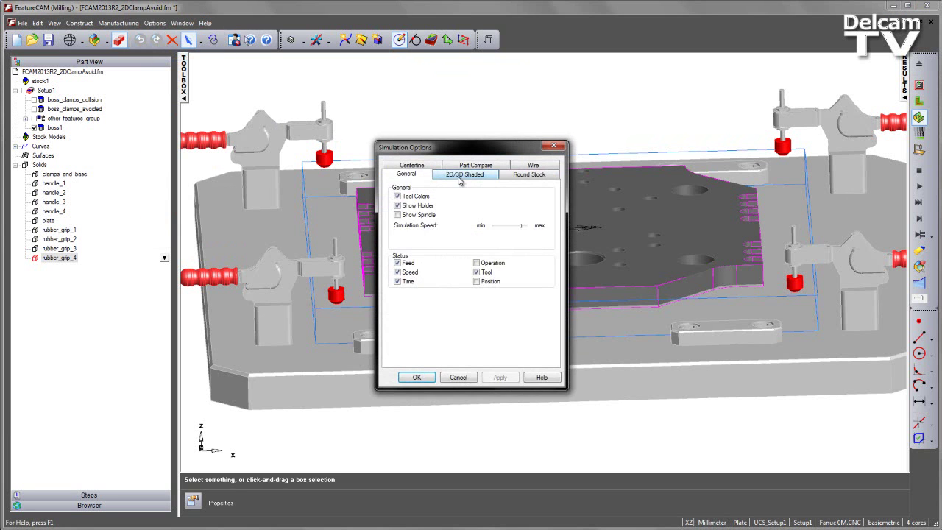
pyautogui.click(462, 175)
pyautogui.click(410, 203)
pyautogui.click(413, 214)
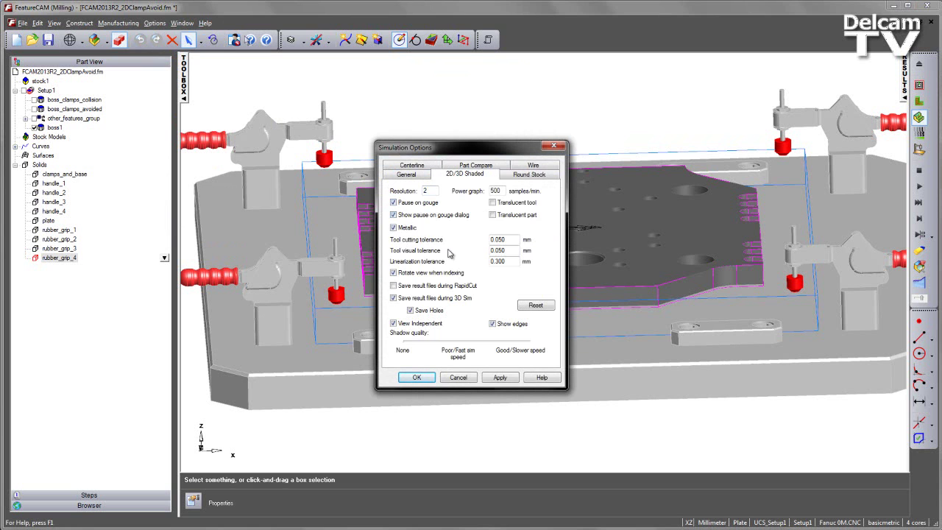
pyautogui.click(499, 377)
pyautogui.click(416, 377)
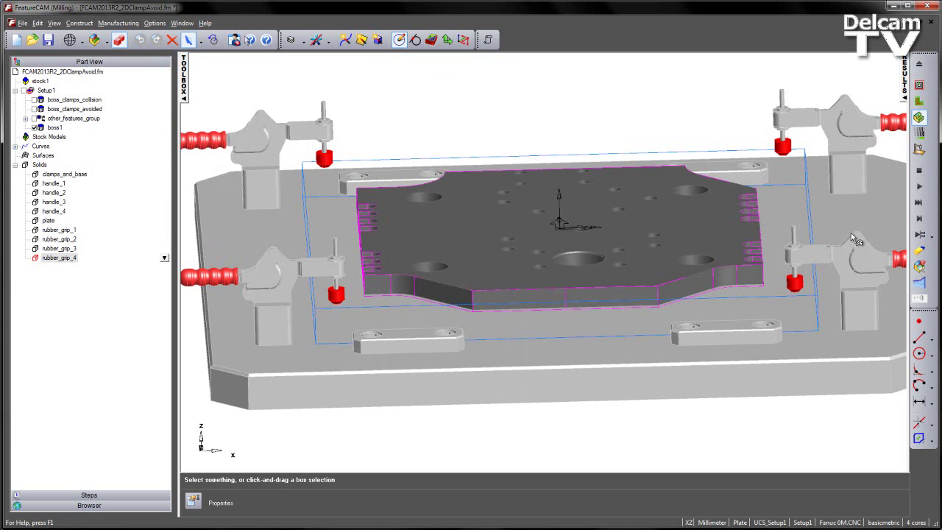
# - Simulate boss1 in 3D, continue past the gouge pauses, inspect the tool's position at the clamp, and stop the simulation
pyautogui.click(919, 218)
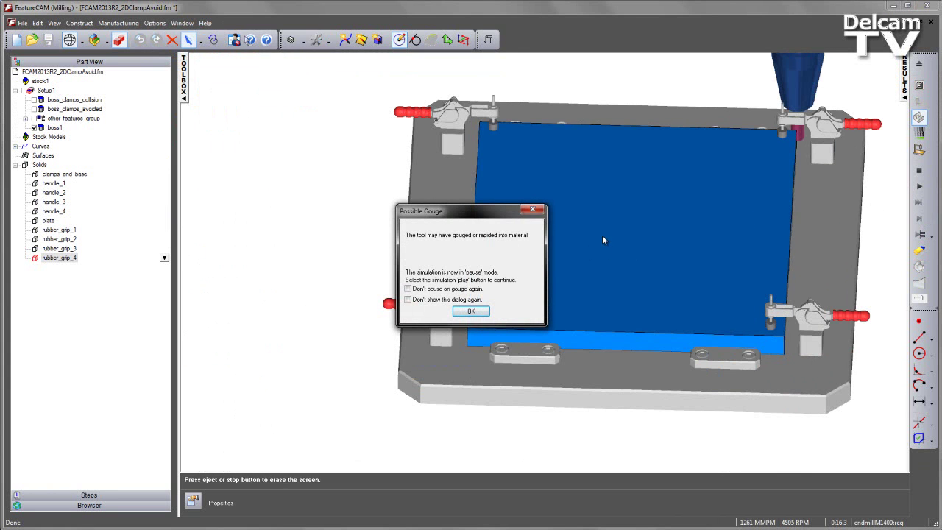
pyautogui.click(473, 312)
pyautogui.click(918, 218)
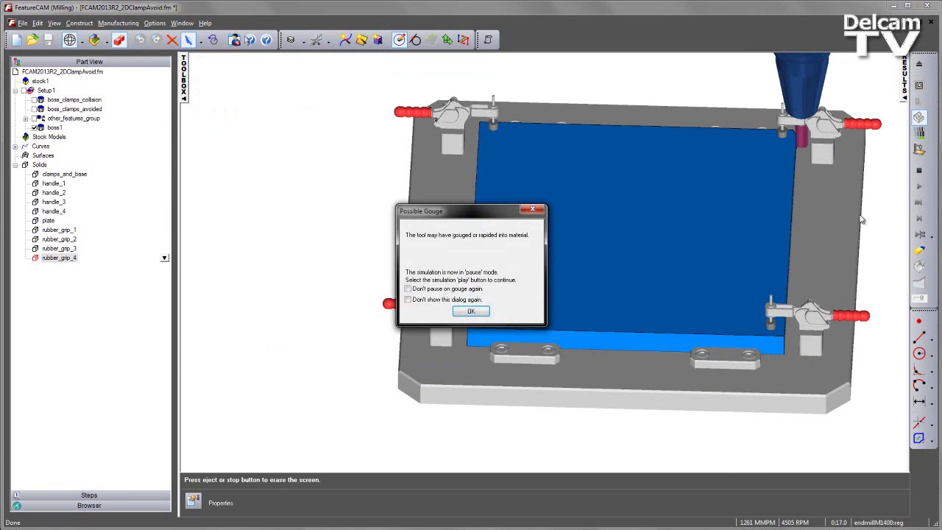
pyautogui.click(483, 311)
pyautogui.click(918, 218)
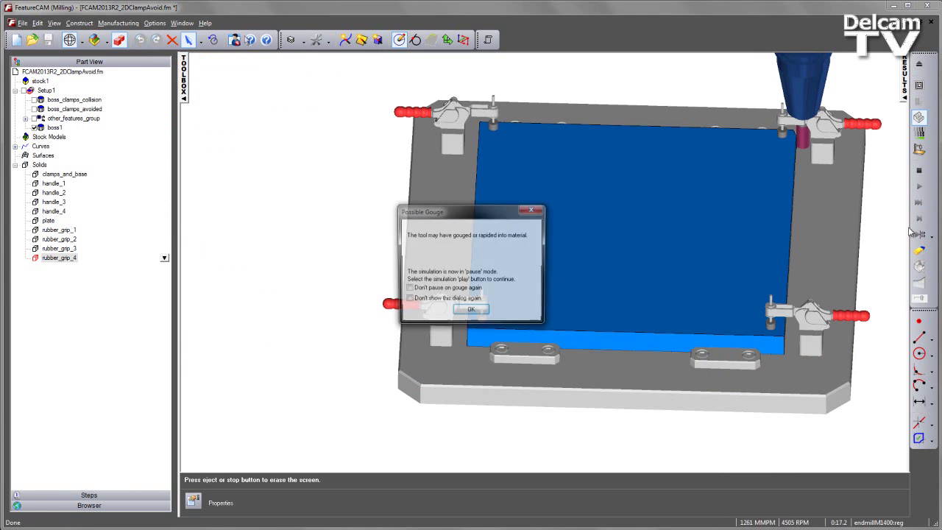
pyautogui.click(471, 309)
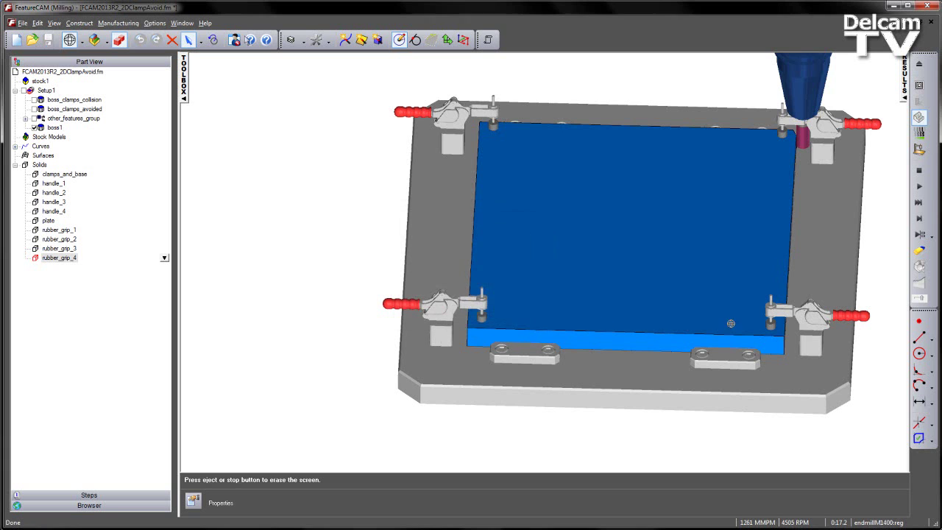
pyautogui.moveTo(730, 323); pyautogui.dragTo(515, 305, button='middle')
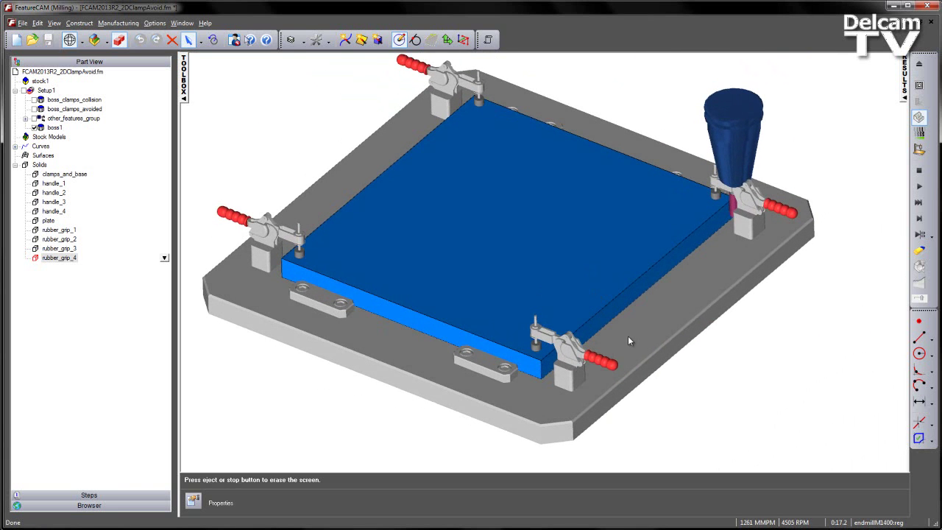
pyautogui.click(920, 171)
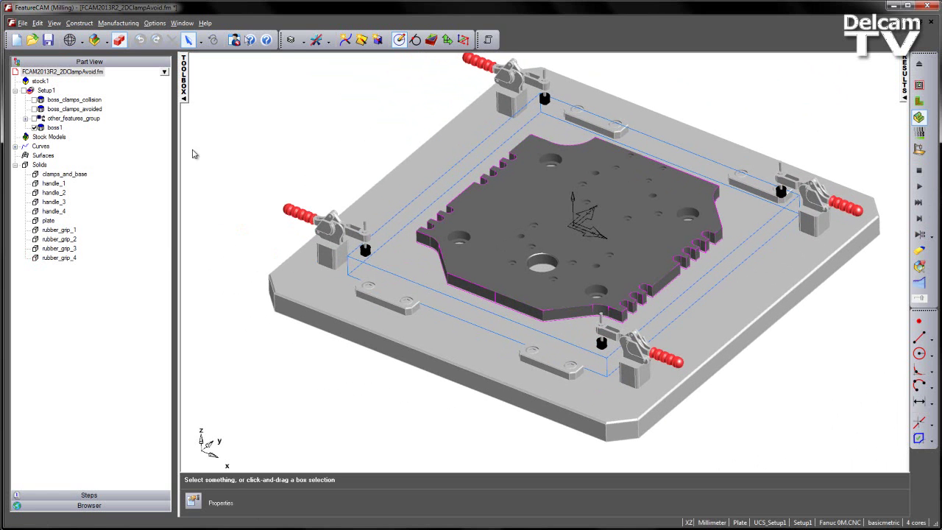
# - Set the stepover type of boss1 to NT Spiral and apply the change
pyautogui.doubleClick(55, 129)
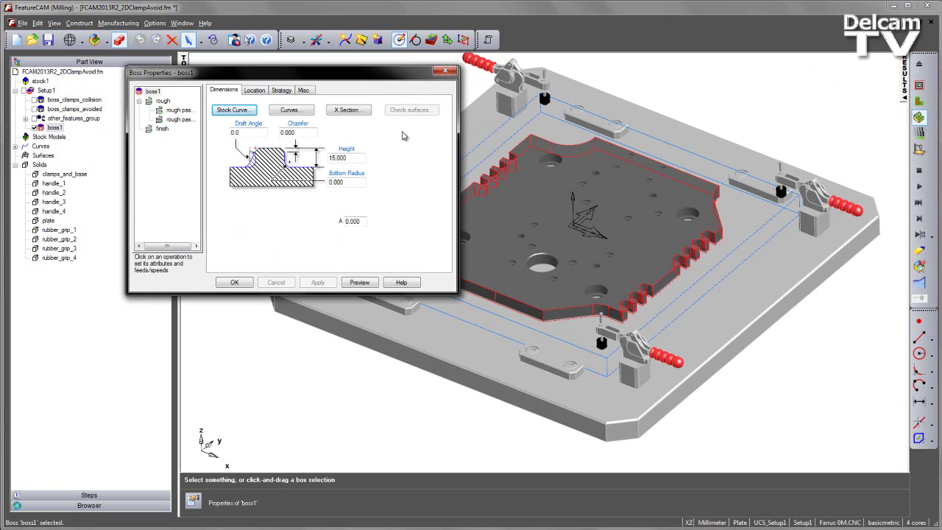
pyautogui.click(260, 91)
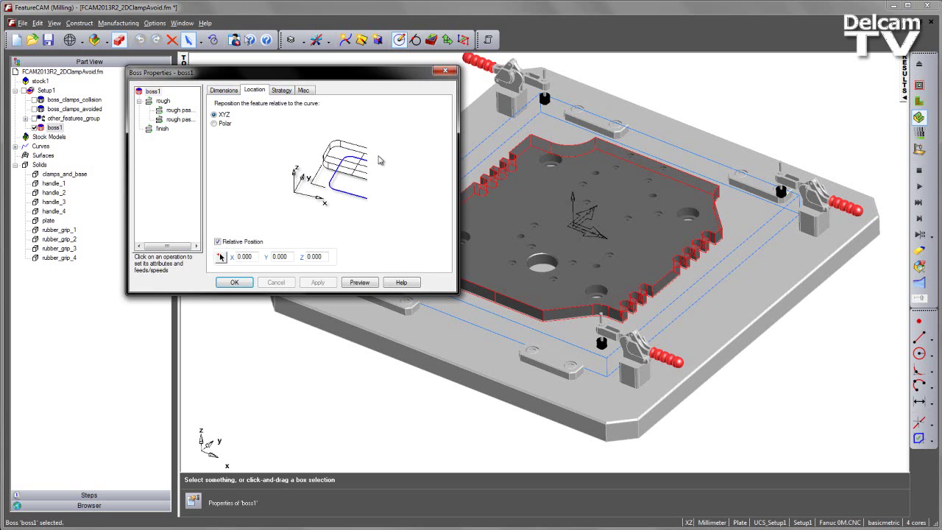
pyautogui.click(285, 90)
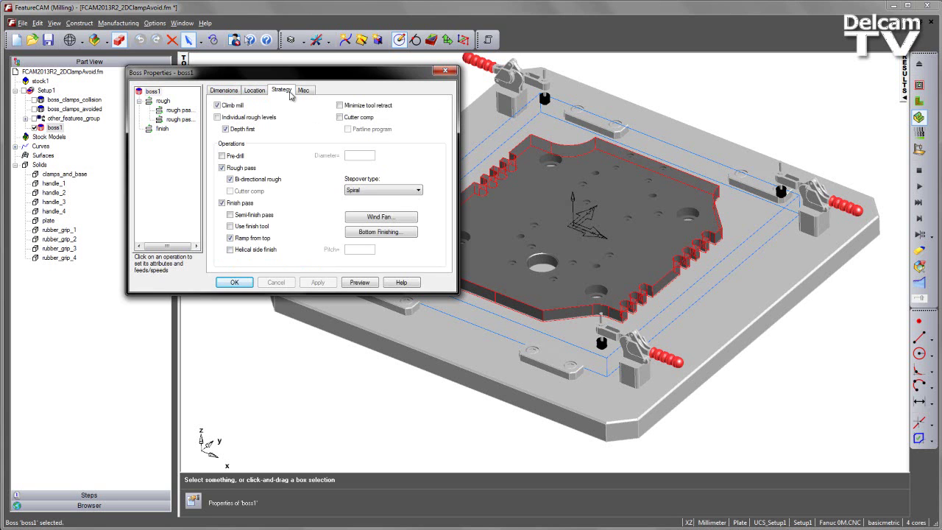
pyautogui.click(401, 191)
pyautogui.click(392, 213)
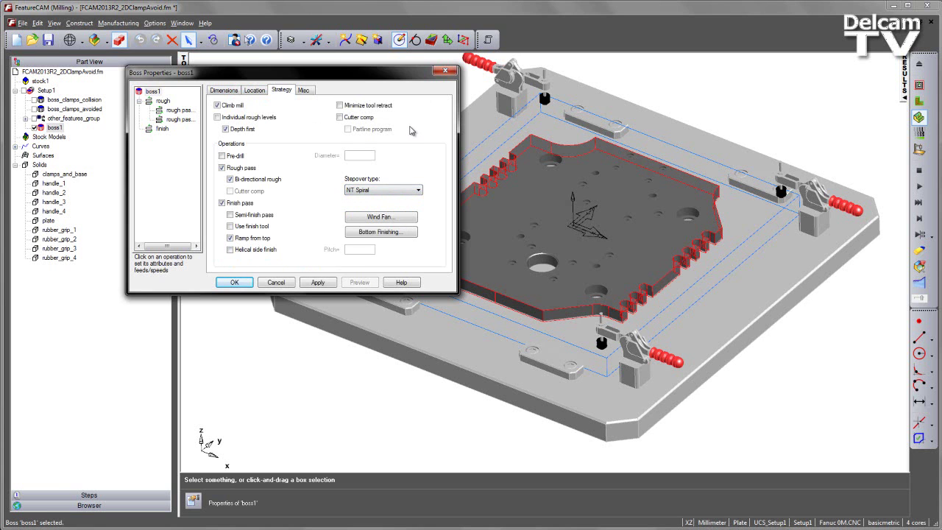
pyautogui.click(331, 283)
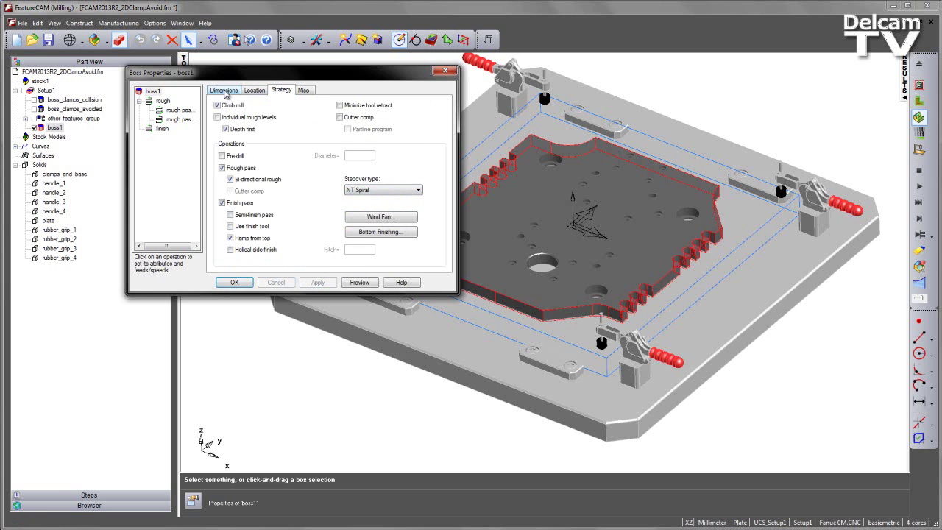
# - Add the faces of clamps_and_base and handle_1 to handle_4 as check surfaces for boss1
pyautogui.click(225, 91)
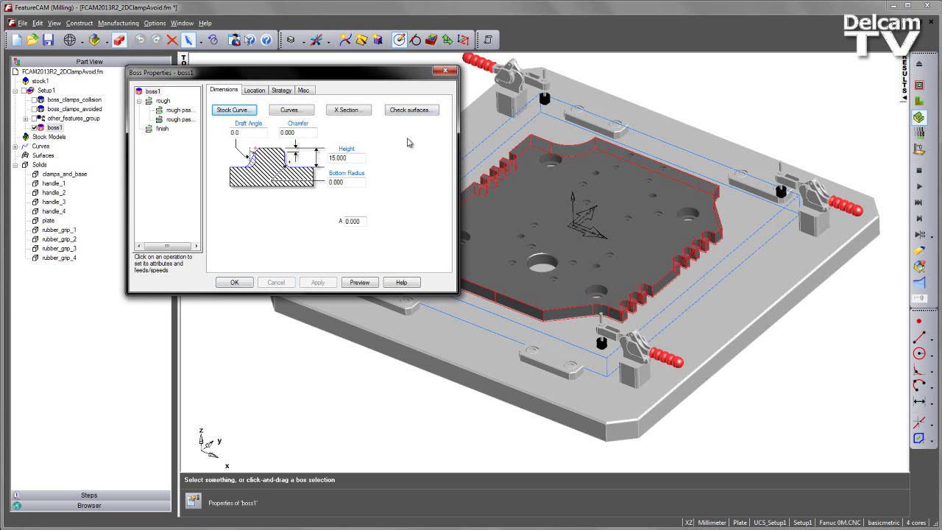
pyautogui.moveTo(364, 78); pyautogui.dragTo(372, 72)
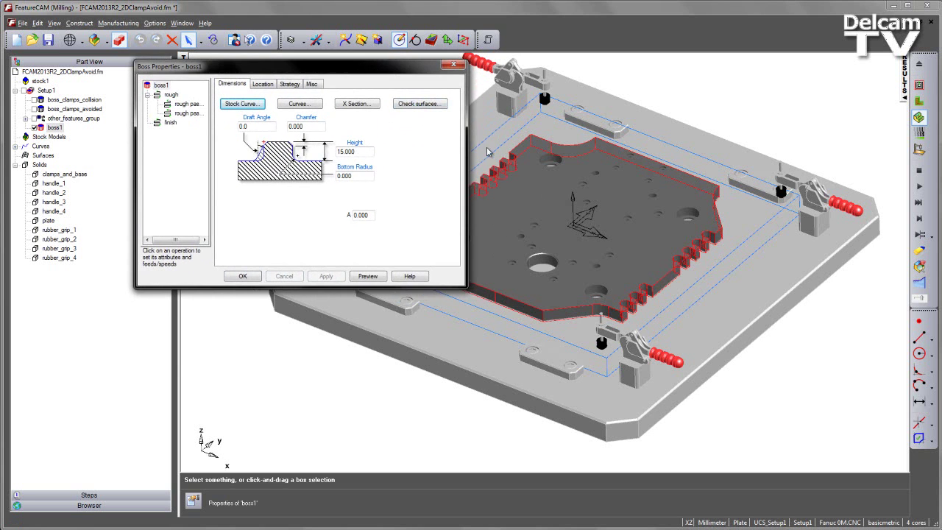
pyautogui.scroll(3, 538, 256)
pyautogui.scroll(-3, 620, 186)
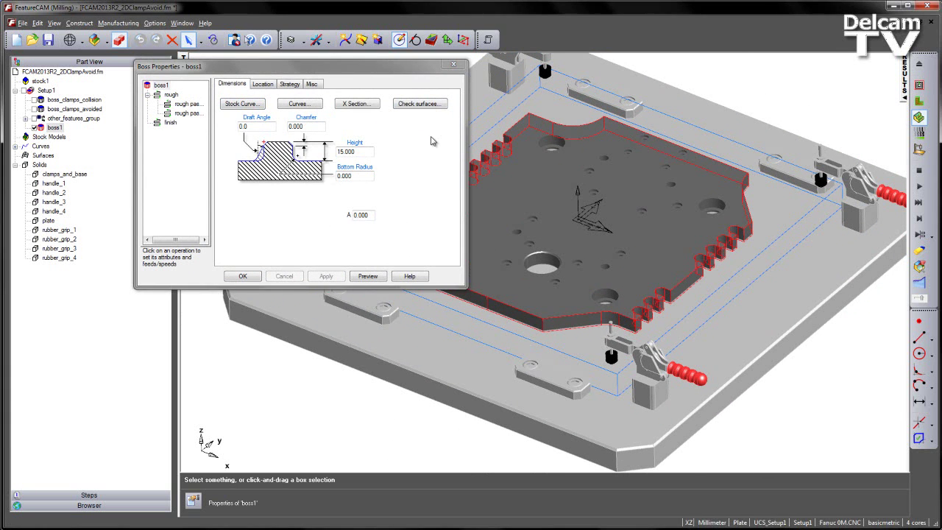
pyautogui.click(417, 105)
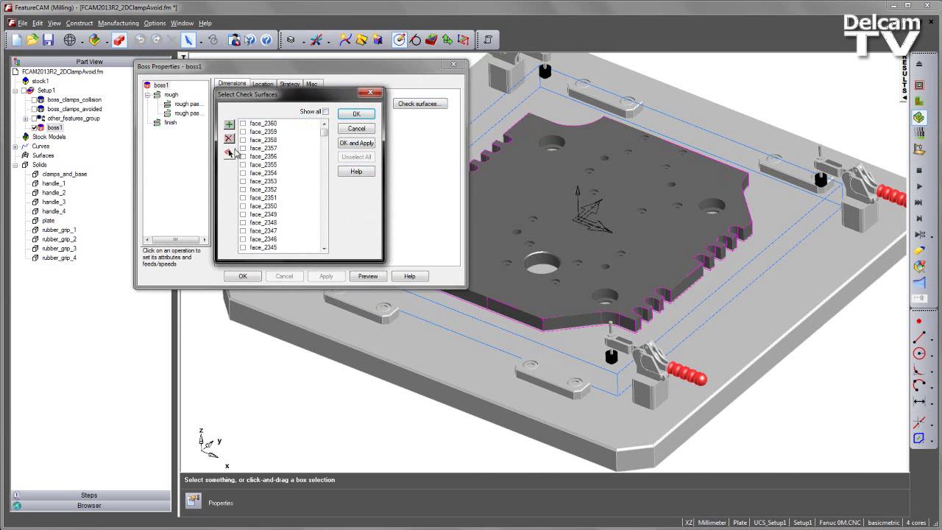
pyautogui.click(60, 174)
pyautogui.keyDown('shift'); pyautogui.click(55, 212); pyautogui.keyUp('shift')
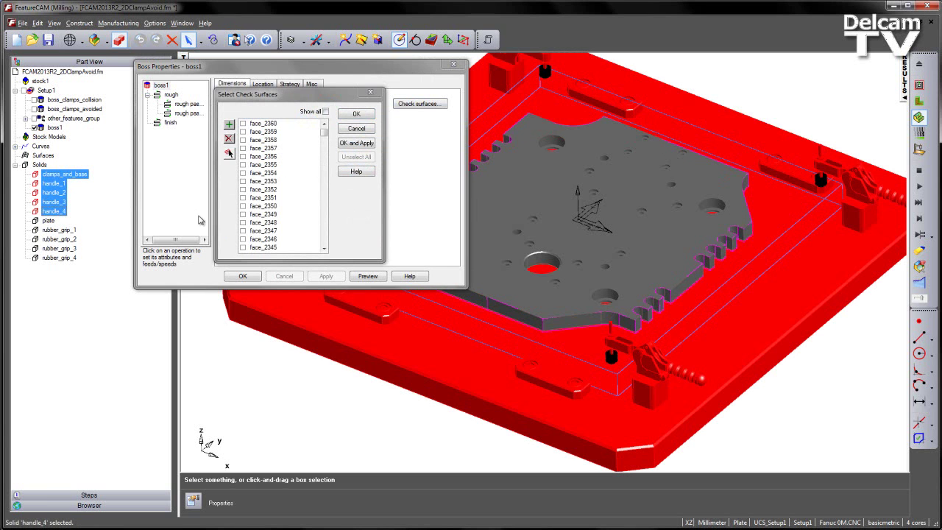
pyautogui.click(229, 125)
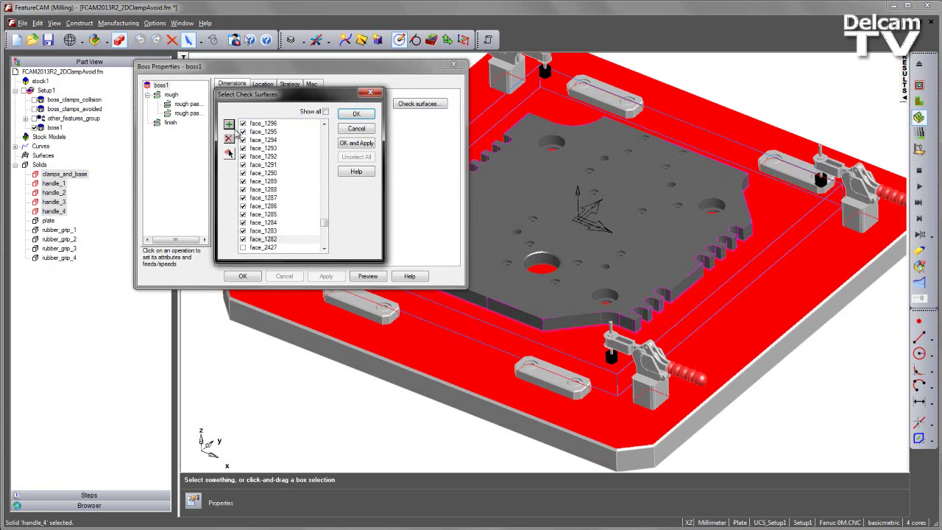
# - Add the rubber_grip_1 to rubber_grip_4 faces to the check surfaces of boss1 and apply the selection
pyautogui.click(71, 231)
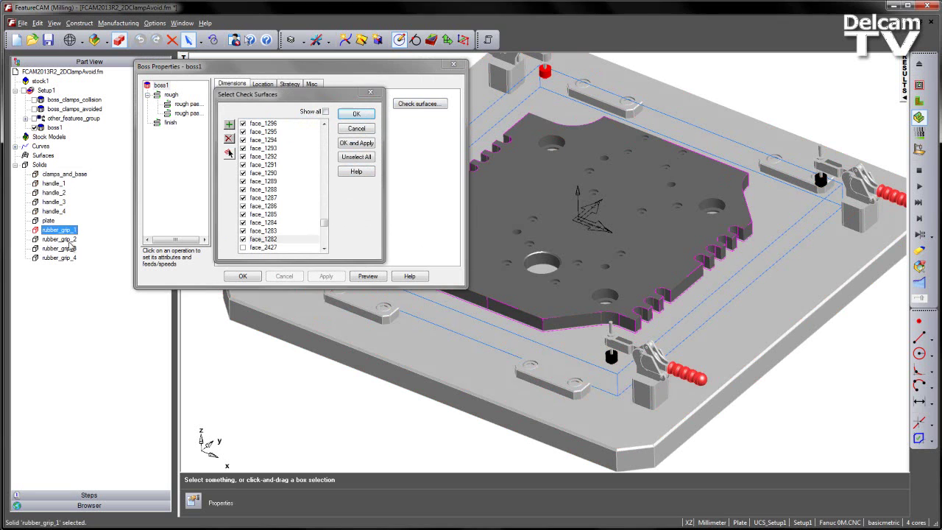
pyautogui.keyDown('shift'); pyautogui.click(59, 258); pyautogui.keyUp('shift')
pyautogui.click(229, 126)
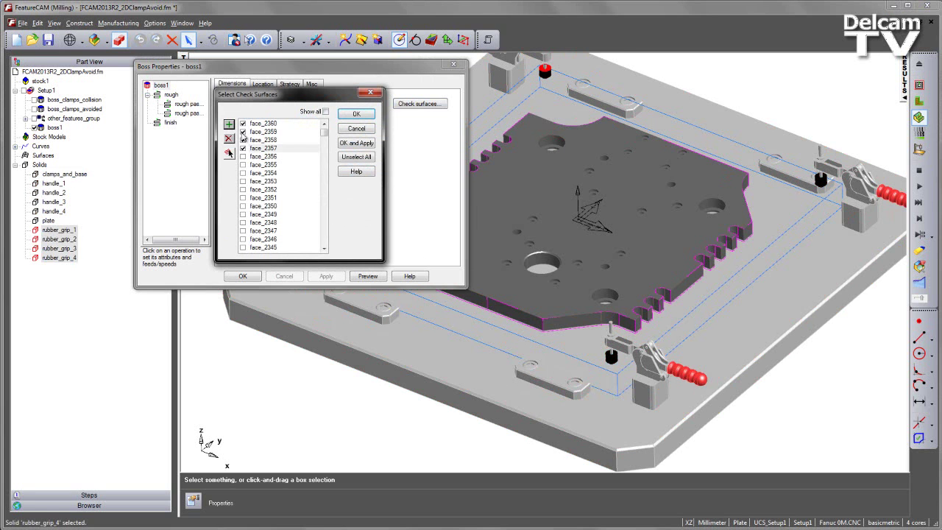
pyautogui.click(359, 142)
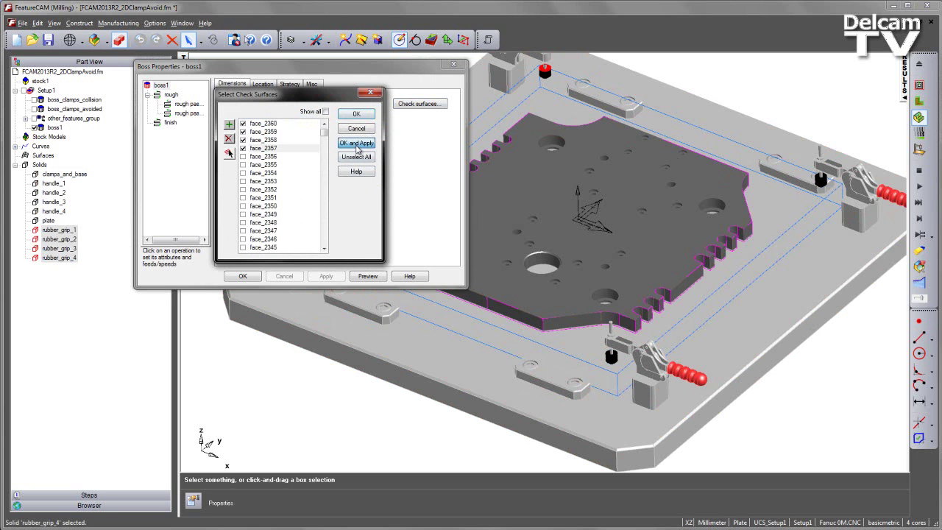
pyautogui.click(357, 145)
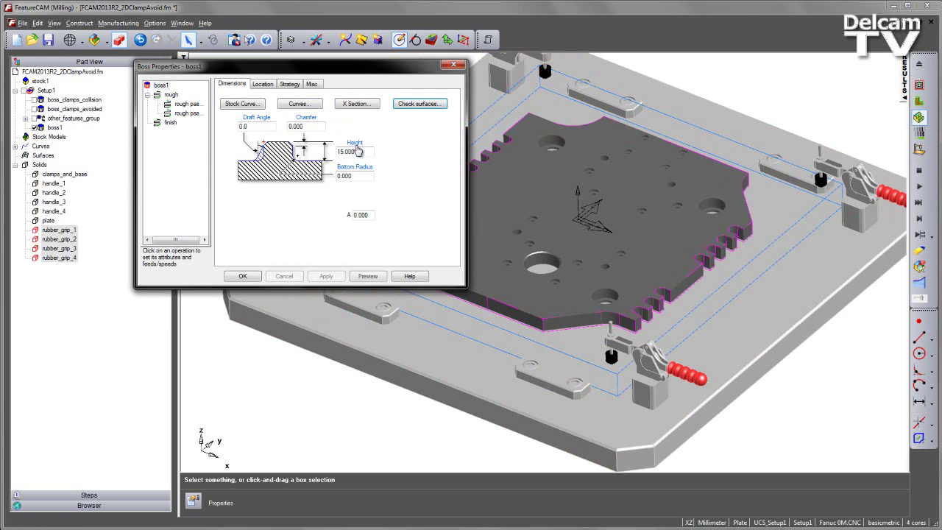
# - Run the centerline simulation of boss1 and examine the toolpaths around the clamps from the top and at an angle
pyautogui.click(367, 276)
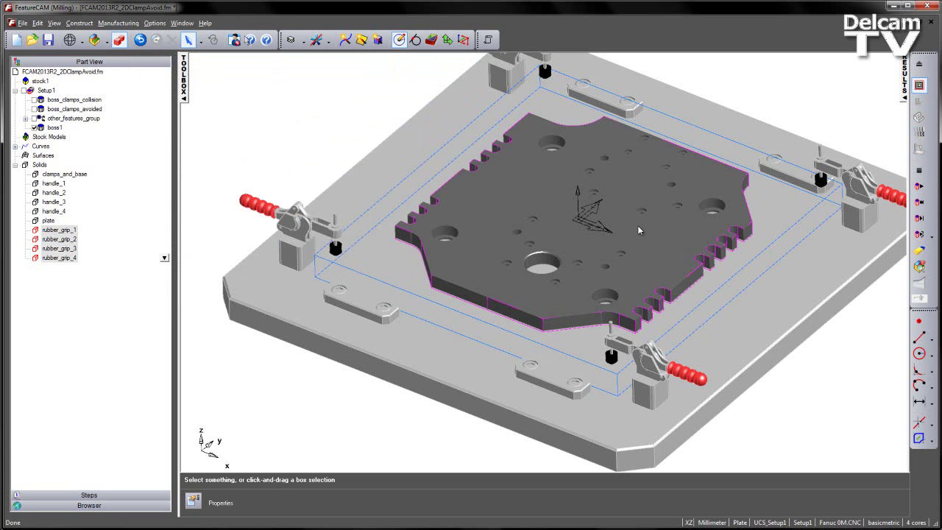
pyautogui.click(919, 186)
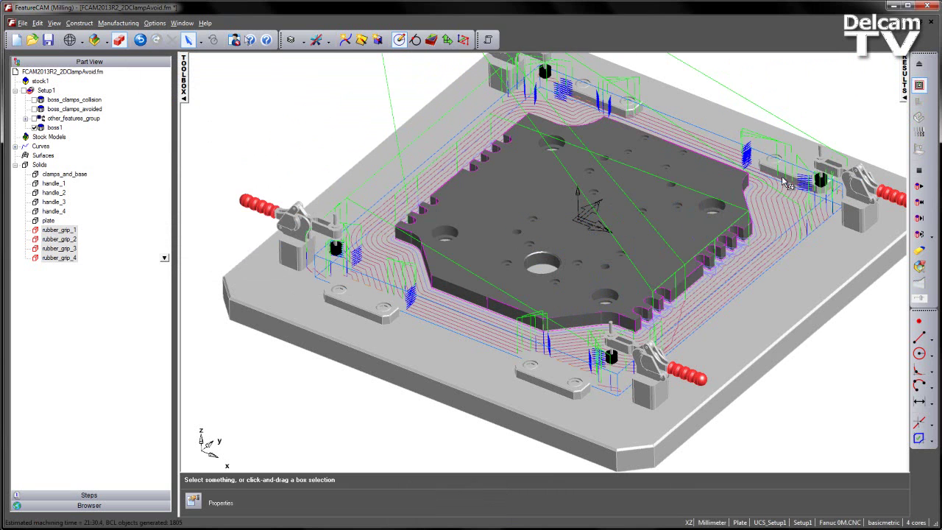
pyautogui.hotkey('ctrl', '5')
pyautogui.moveTo(603, 266); pyautogui.dragTo(643, 148, button='middle')
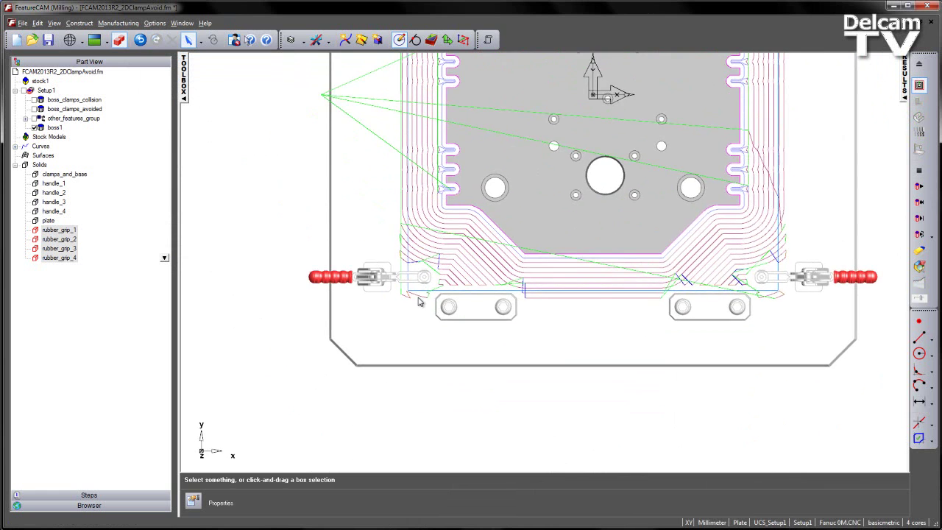
pyautogui.scroll(4, 416, 297)
pyautogui.moveTo(260, 266); pyautogui.dragTo(416, 243, button='middle')
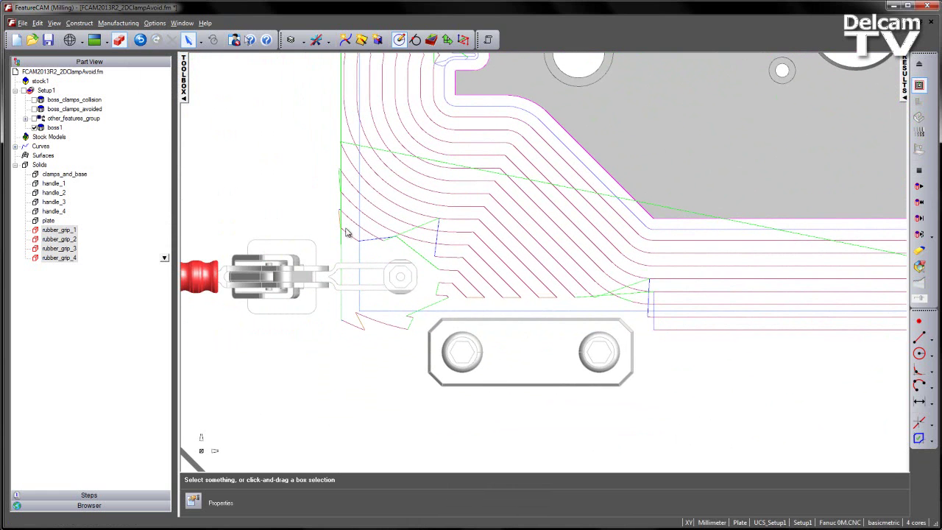
pyautogui.moveTo(542, 303); pyautogui.dragTo(522, 139, button='middle')
pyautogui.scroll(-4, 675, 181)
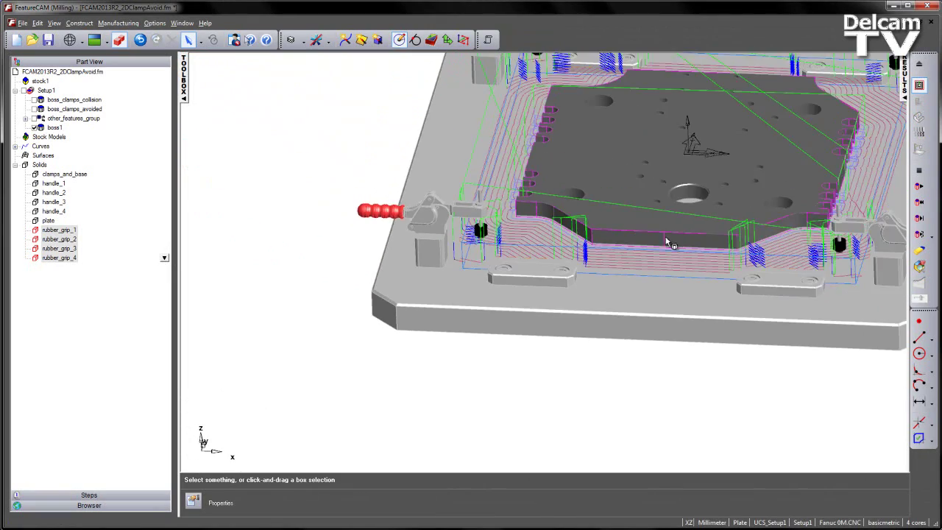
pyautogui.moveTo(672, 245); pyautogui.dragTo(508, 296, button='middle')
pyautogui.moveTo(604, 230); pyautogui.dragTo(623, 379, button='middle')
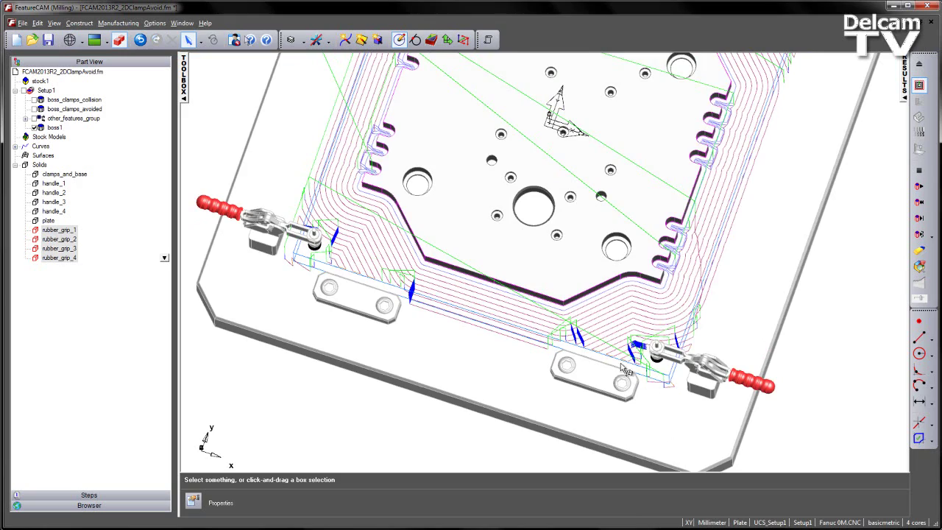
pyautogui.moveTo(601, 303); pyautogui.dragTo(602, 329, button='middle')
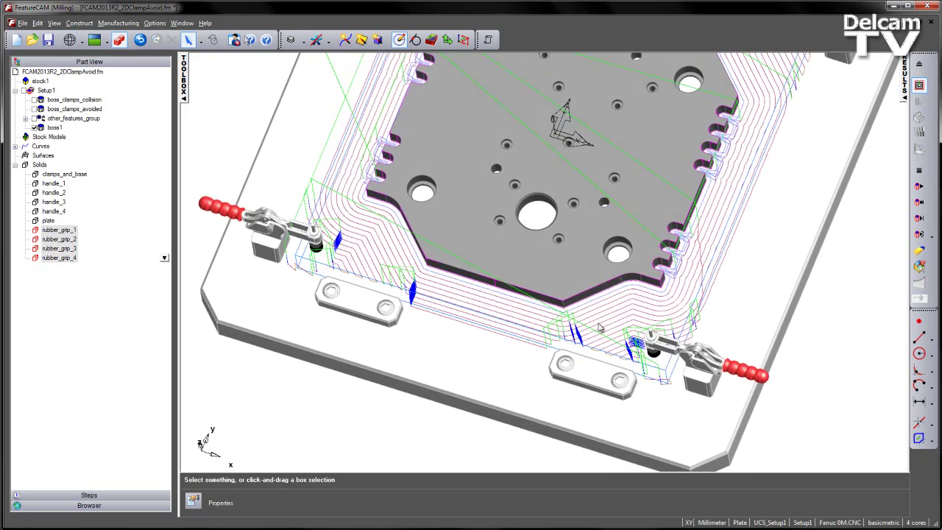
# - Inspect the boss1 toolpaths around the whole plate at an angle and end the centerline simulation
pyautogui.moveTo(570, 237); pyautogui.dragTo(537, 253, button='middle')
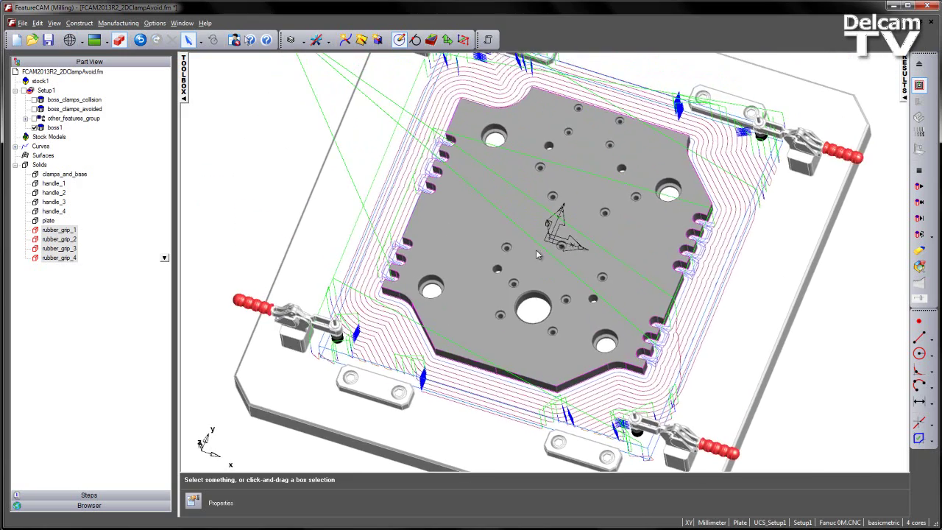
pyautogui.scroll(-2, 542, 251)
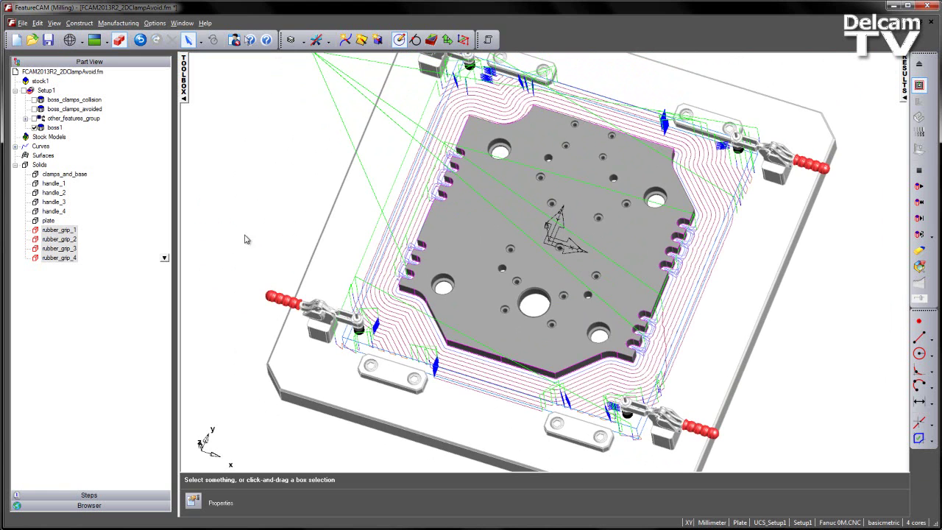
pyautogui.click(926, 172)
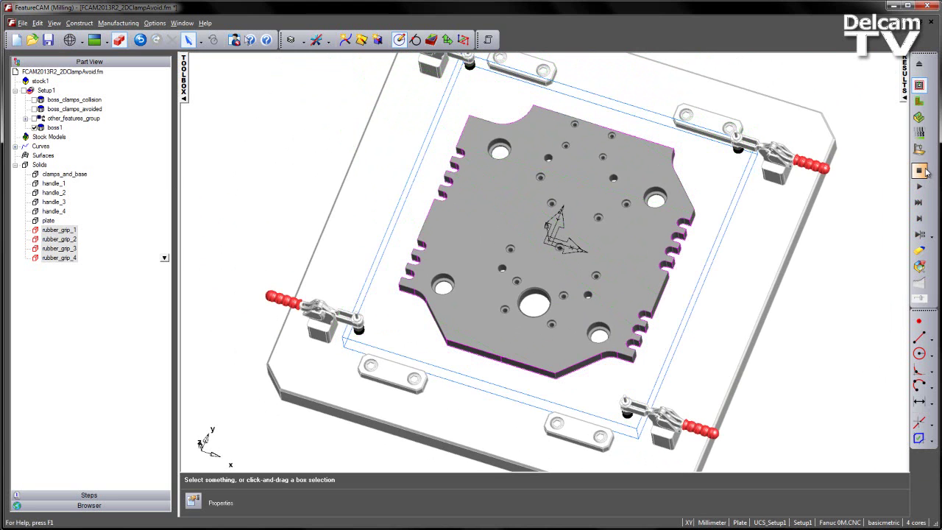
pyautogui.click(921, 65)
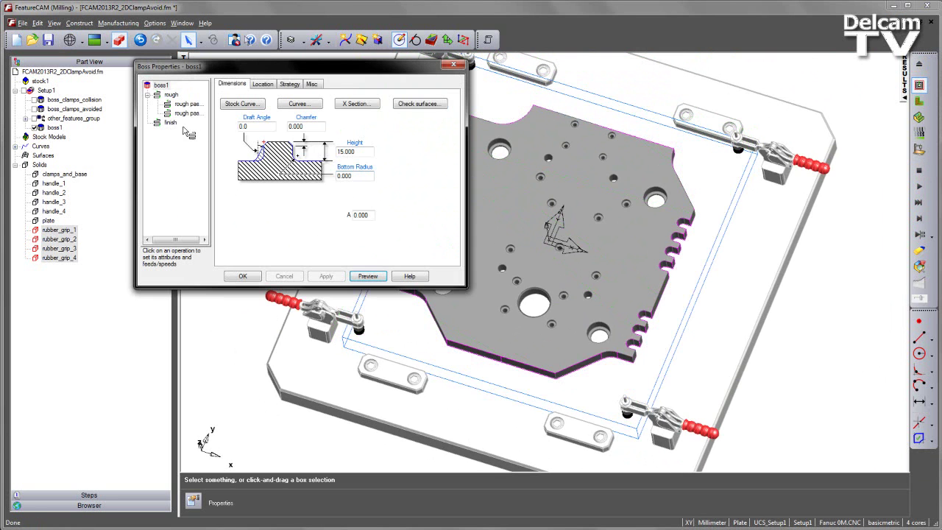
# - Set the check allowance of the boss1 rough operation to 10 and apply the change
pyautogui.click(171, 95)
pyautogui.click(264, 112)
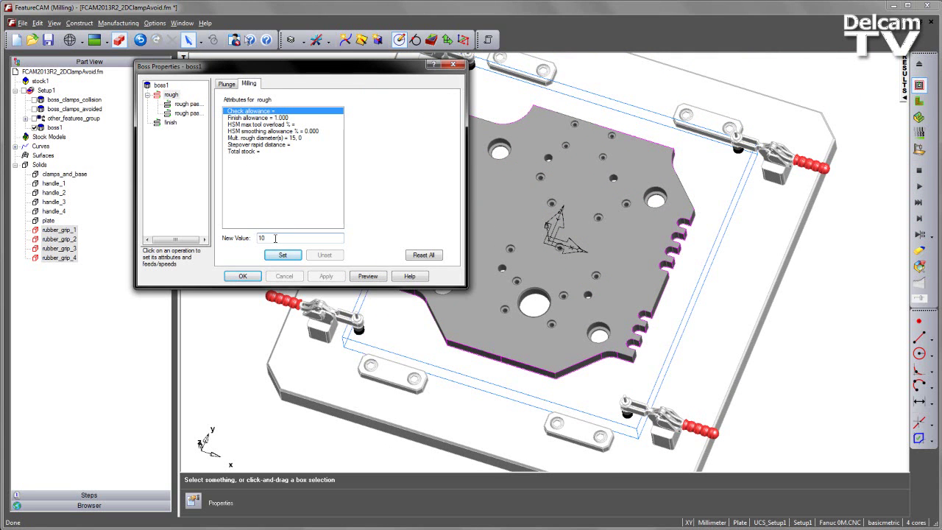
pyautogui.write('10')
pyautogui.click(283, 254)
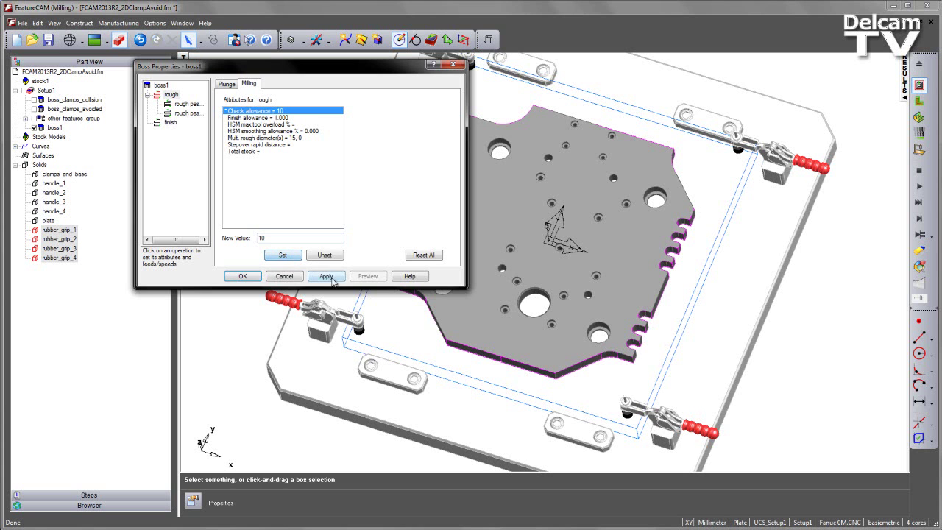
pyautogui.click(326, 276)
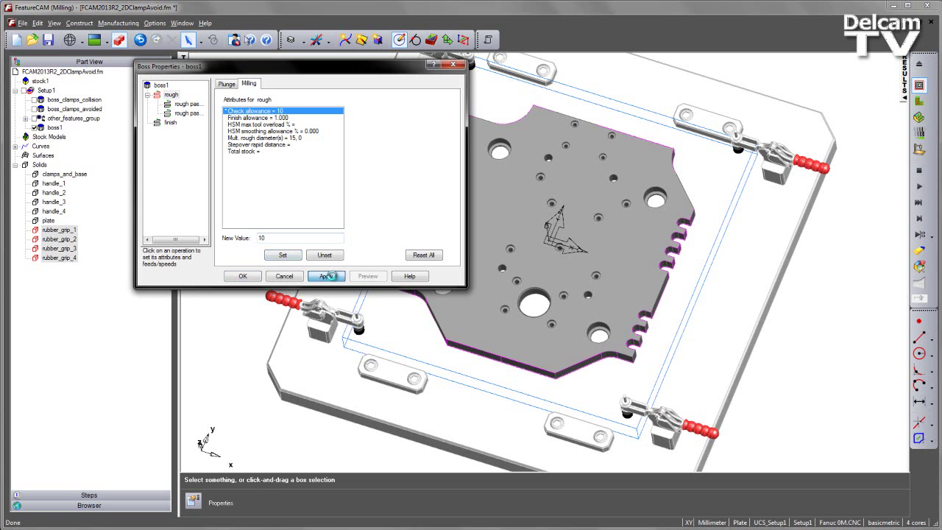
pyautogui.click(249, 277)
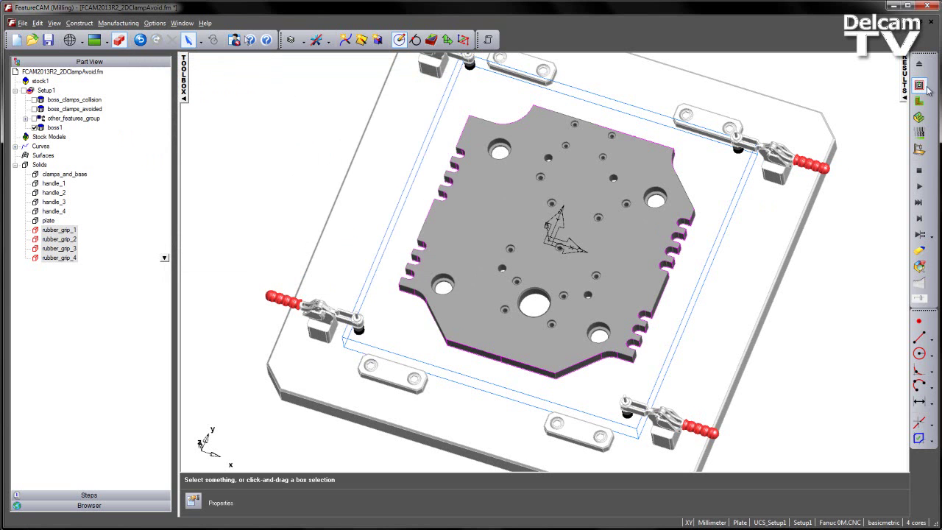
# - Rerun the centerline simulation of boss1 and examine the toolpath clearance around each corner clamp from the top
pyautogui.click(919, 186)
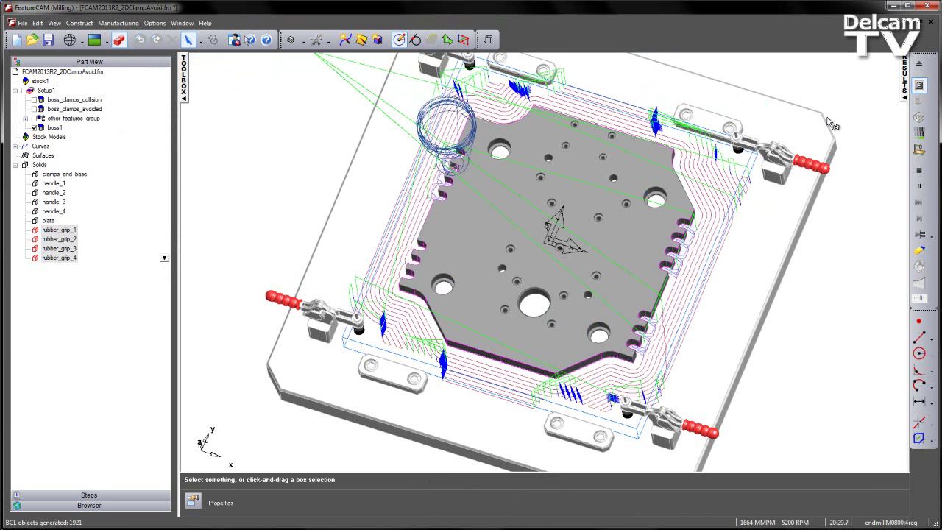
pyautogui.moveTo(557, 125); pyautogui.dragTo(457, 269, button='middle')
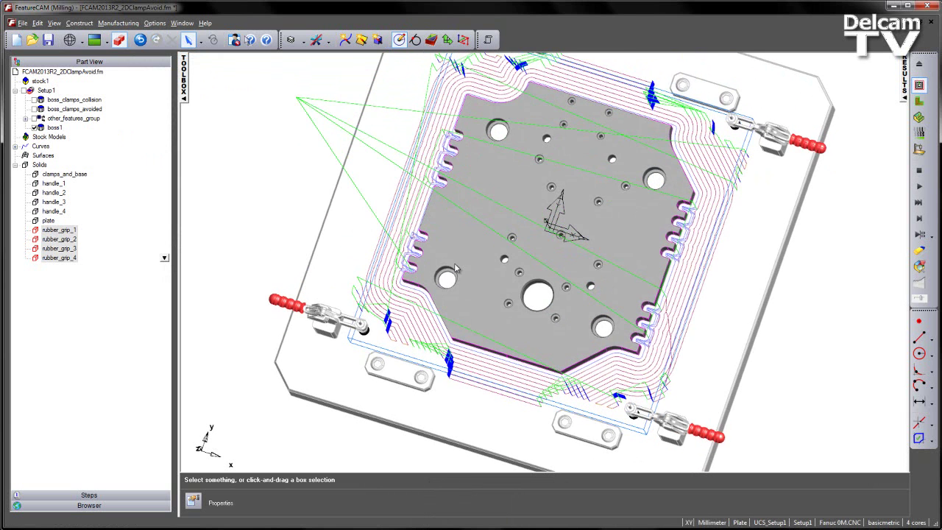
pyautogui.hotkey('ctrl', '5')
pyautogui.keyDown('shift'); pyautogui.moveTo(409, 375); pyautogui.dragTo(474, 292, button='middle'); pyautogui.keyUp('shift')
pyautogui.scroll(3, 476, 305)
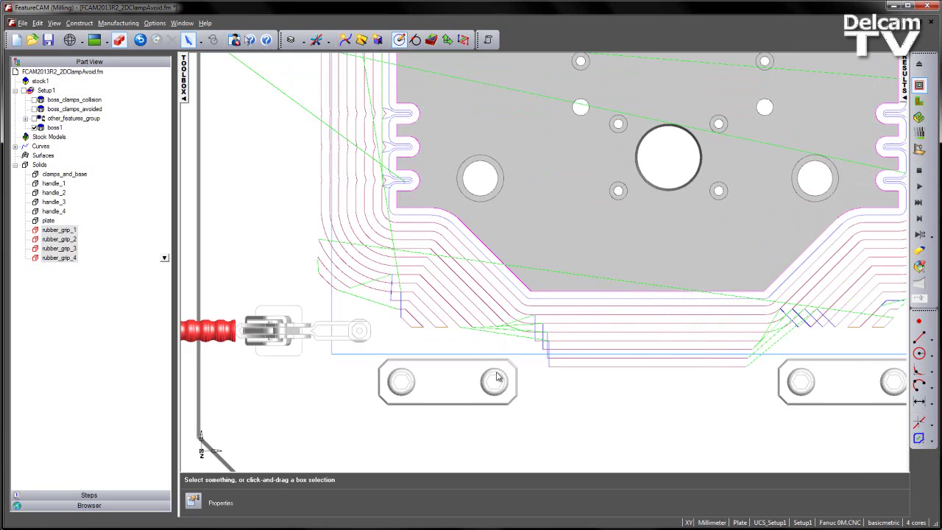
pyautogui.keyDown('shift'); pyautogui.moveTo(616, 372); pyautogui.dragTo(402, 385, button='middle'); pyautogui.keyUp('shift')
pyautogui.keyDown('shift'); pyautogui.moveTo(685, 368); pyautogui.dragTo(599, 406, button='middle'); pyautogui.keyUp('shift')
pyautogui.scroll(-2, 701, 162)
pyautogui.keyDown('shift'); pyautogui.moveTo(638, 92); pyautogui.dragTo(702, 411, button='middle'); pyautogui.keyUp('shift')
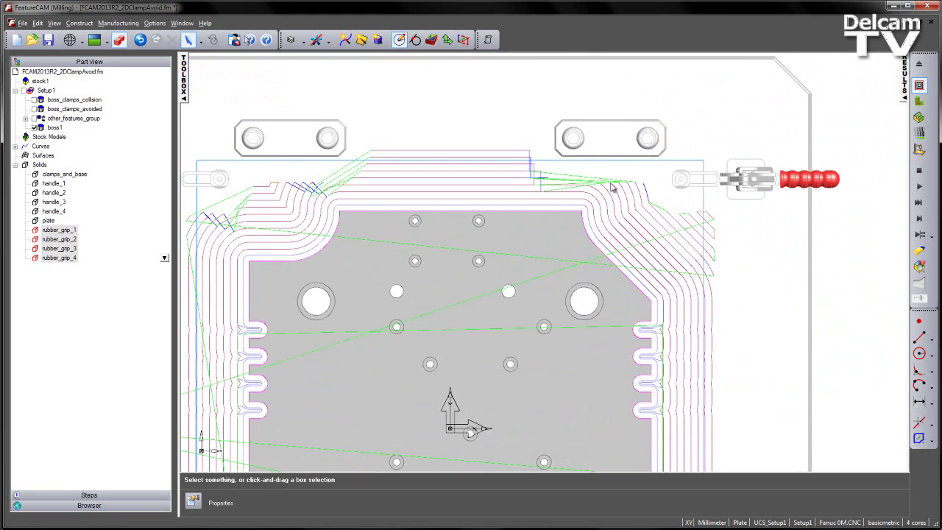
pyautogui.keyDown('shift'); pyautogui.moveTo(607, 273); pyautogui.dragTo(671, 203, button='middle'); pyautogui.keyUp('shift')
# - Examine the recalculated boss1 toolpaths over the whole fixture from an angled view and stop the simulation
pyautogui.moveTo(446, 351); pyautogui.dragTo(425, 217, button='middle')
pyautogui.scroll(-2, 425, 218)
pyautogui.keyDown('shift'); pyautogui.moveTo(421, 274); pyautogui.dragTo(505, 122, button='middle'); pyautogui.keyUp('shift')
pyautogui.scroll(-2, 500, 151)
pyautogui.keyDown('shift'); pyautogui.moveTo(496, 162); pyautogui.dragTo(471, 205, button='middle'); pyautogui.keyUp('shift')
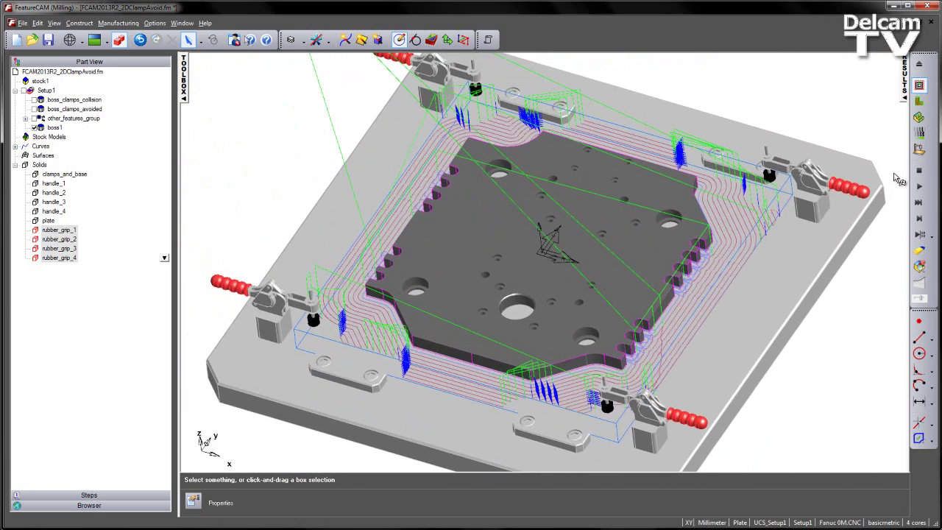
pyautogui.click(919, 171)
# - Run the 3D simulation of boss1, inspect the material left around the clamps, and stop the simulation
pyautogui.click(922, 119)
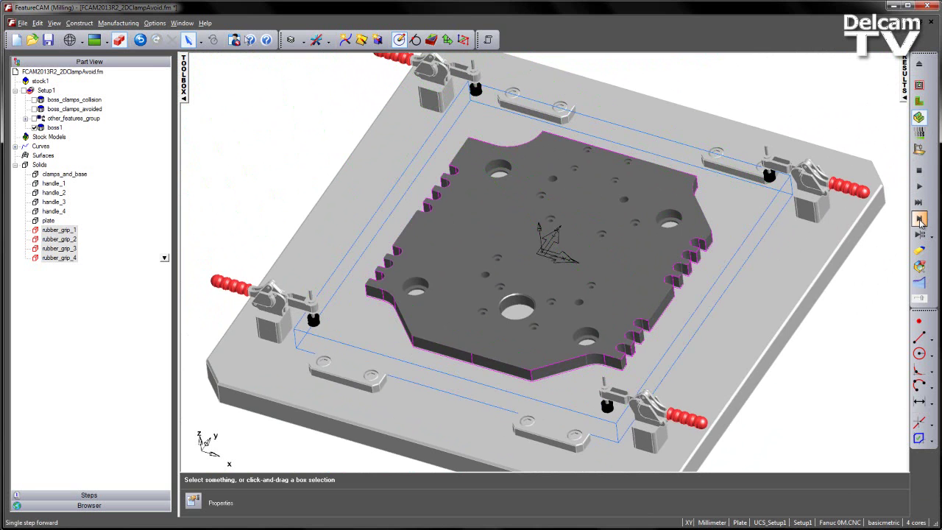
pyautogui.click(919, 219)
pyautogui.click(919, 186)
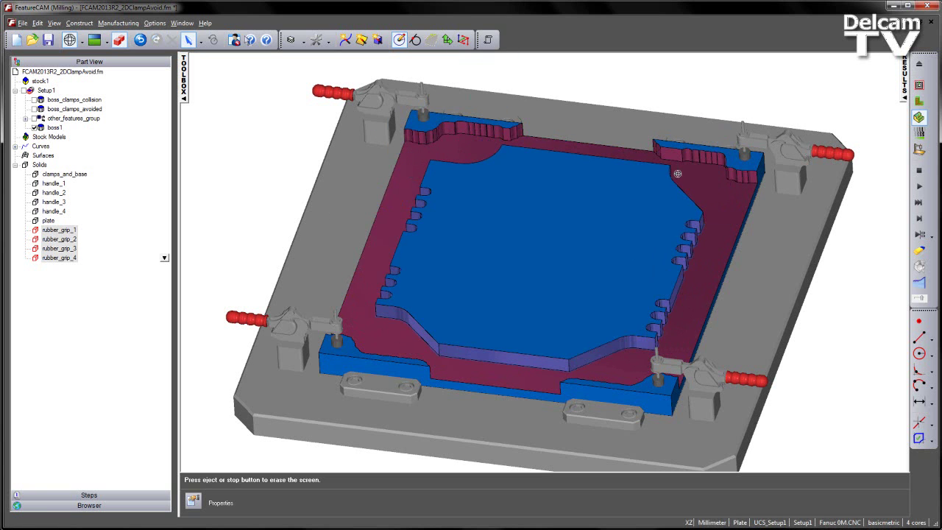
pyautogui.moveTo(477, 169); pyautogui.dragTo(468, 212)
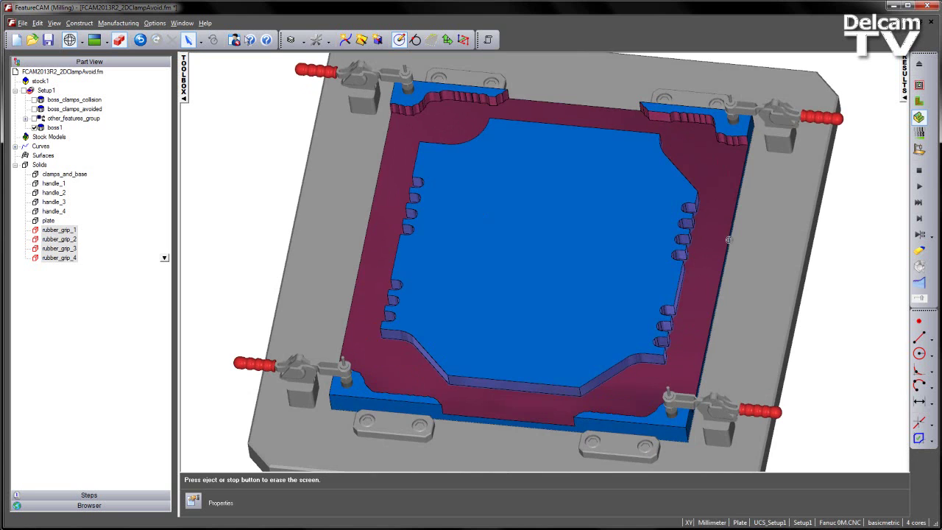
pyautogui.click(919, 170)
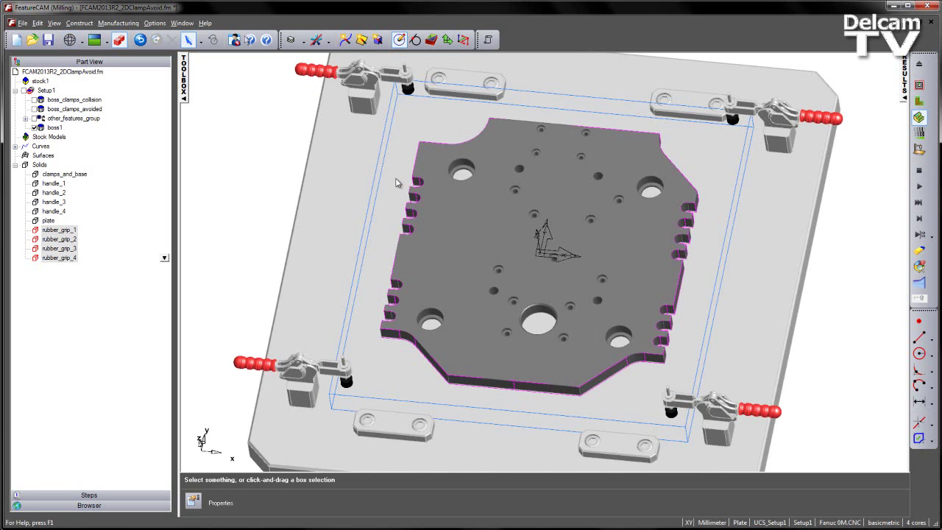
# - Include other_features_group in Setup1 and move boss1 ahead of it in the feature order
pyautogui.click(34, 119)
pyautogui.click(55, 119)
pyautogui.click(53, 127)
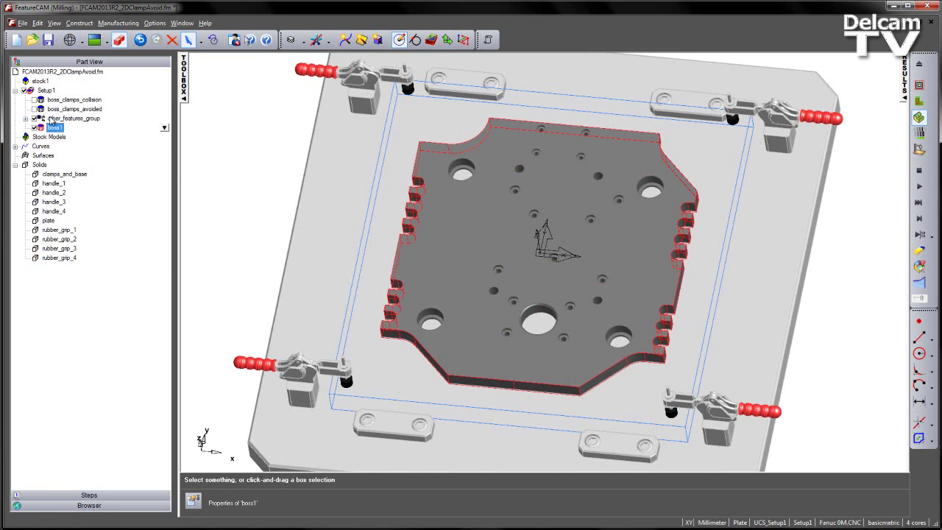
pyautogui.moveTo(51, 122); pyautogui.dragTo(50, 118)
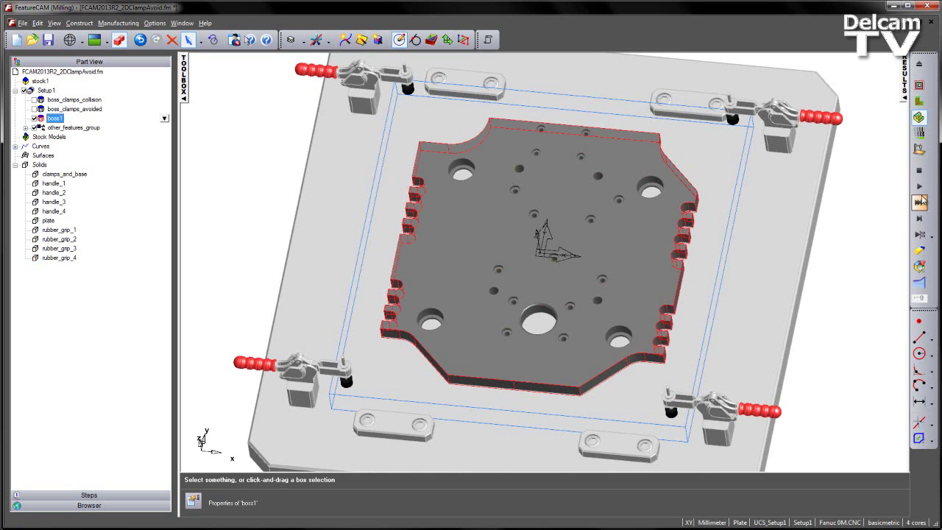
# - Run the 3D simulation of boss1 with other_features_group and inspect the machined plate in its fixture
pyautogui.click(920, 188)
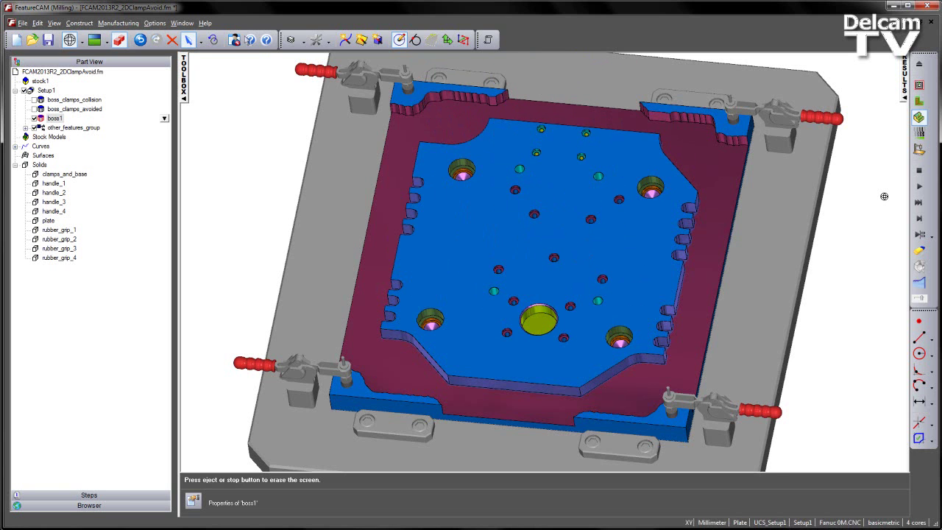
pyautogui.moveTo(783, 257)
pyautogui.mouseDown(button='middle')
pyautogui.moveTo(816, 236)
pyautogui.moveTo(794, 249)
pyautogui.mouseUp(button='middle')
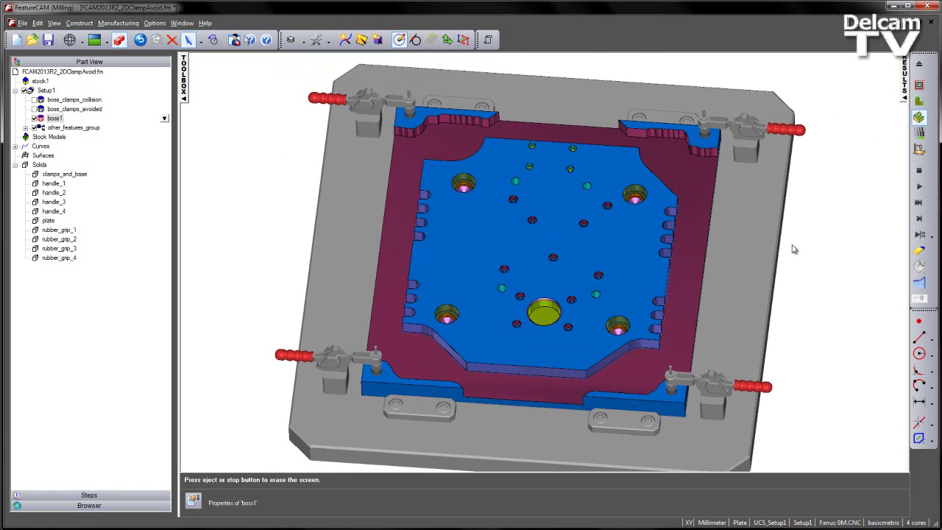